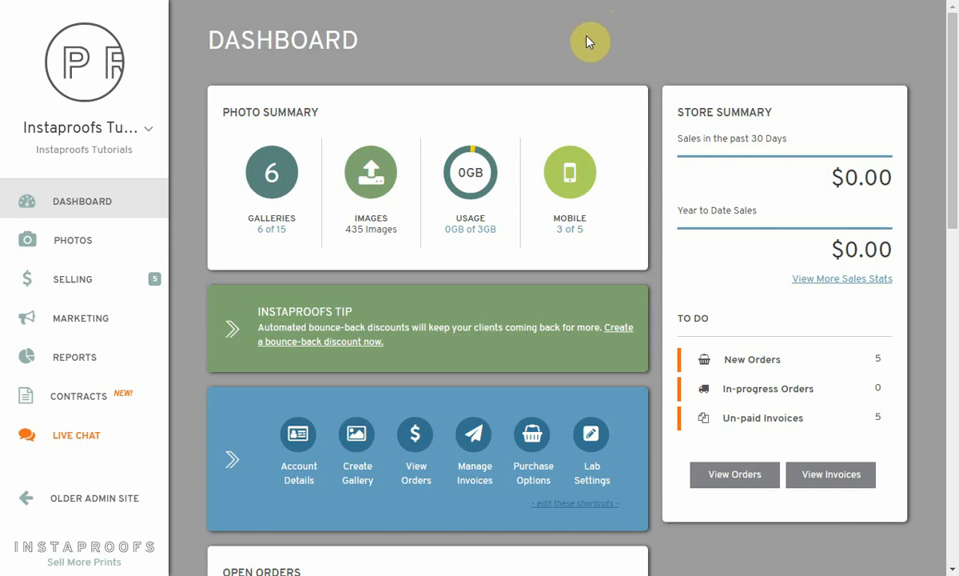
# Go to Contracts > Contract Templates and scroll to the Sample Contracts list
pyautogui.click(86, 404)
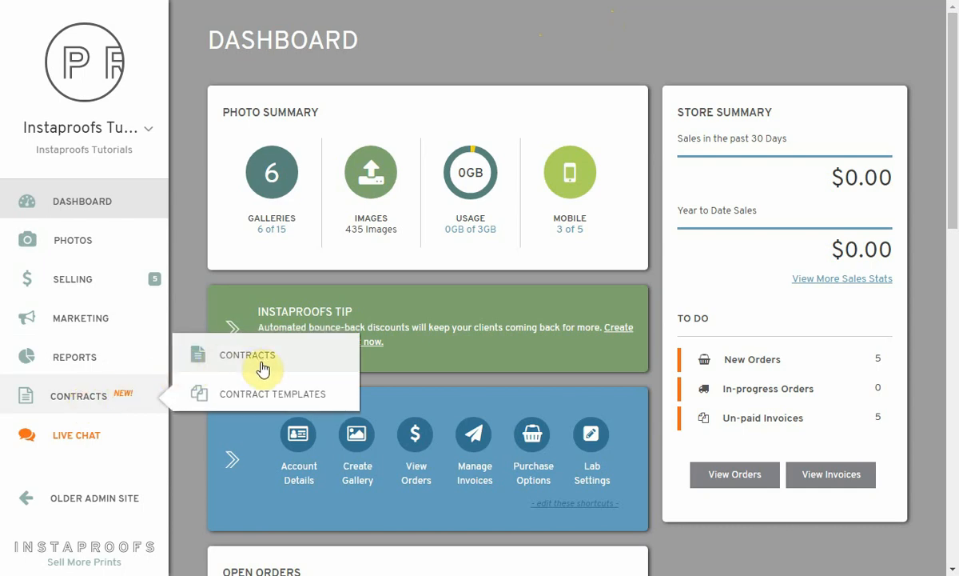
pyautogui.click(253, 399)
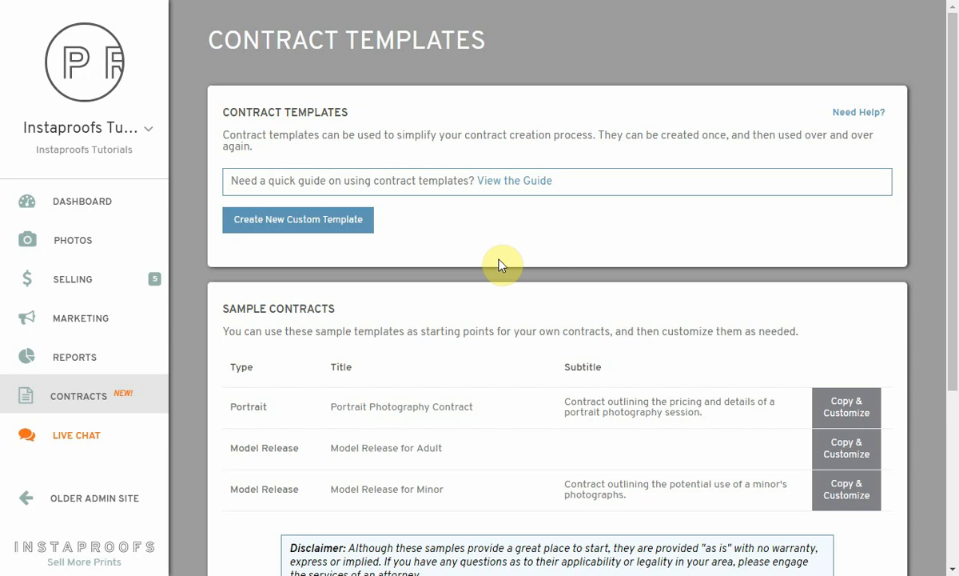
pyautogui.scroll(-1, 500, 265)
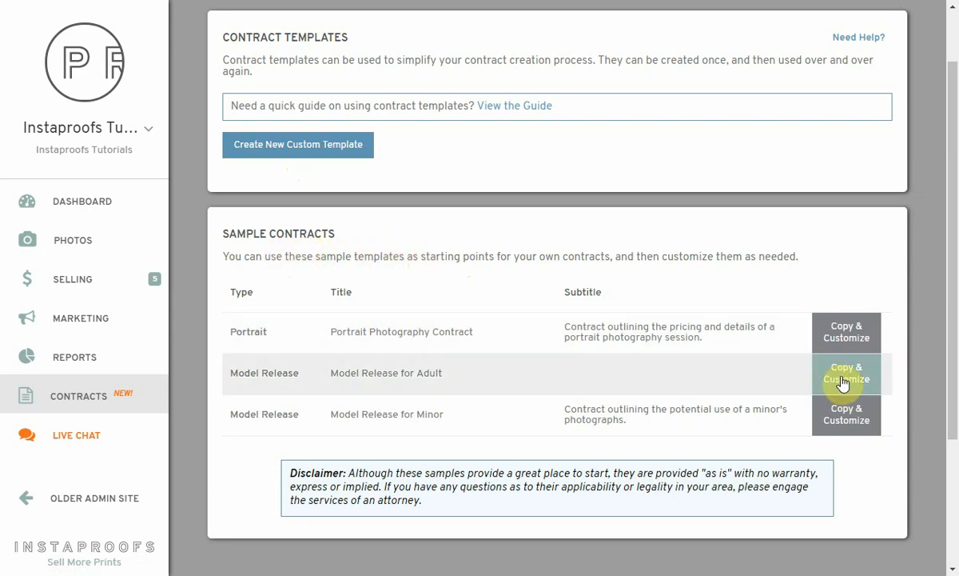
# Copy the Model Release for Adult sample and review the available contract types
pyautogui.click(845, 374)
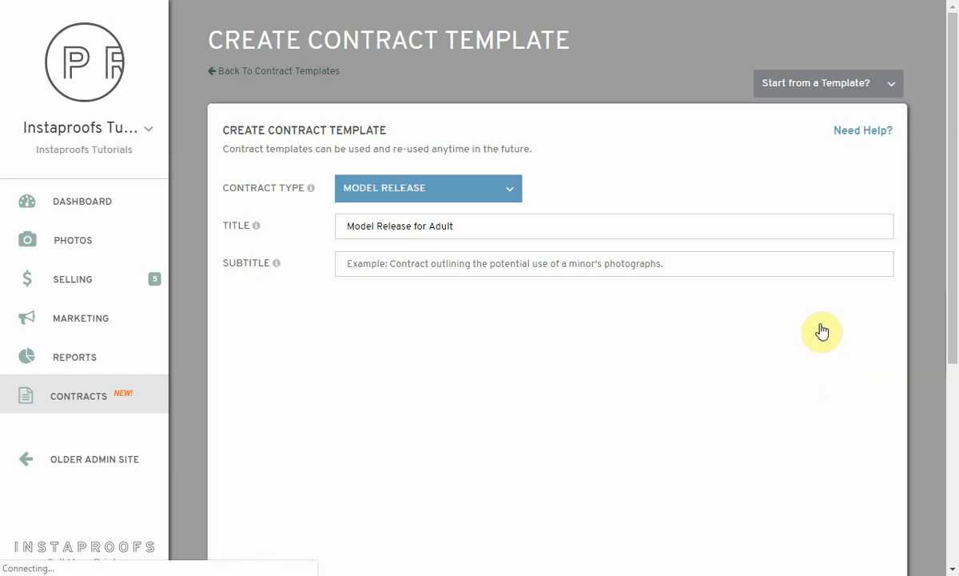
pyautogui.scroll(-1, 568, 157)
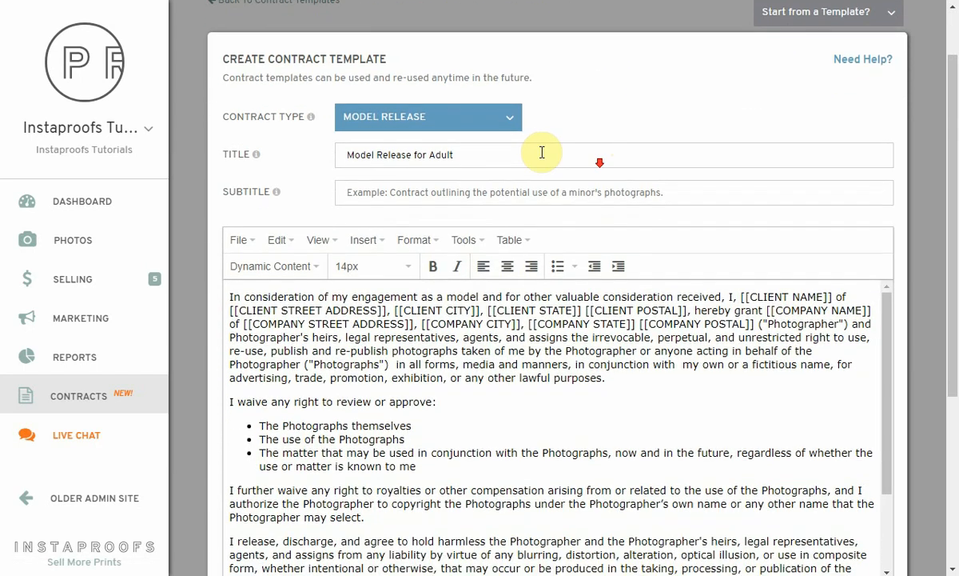
pyautogui.click(467, 120)
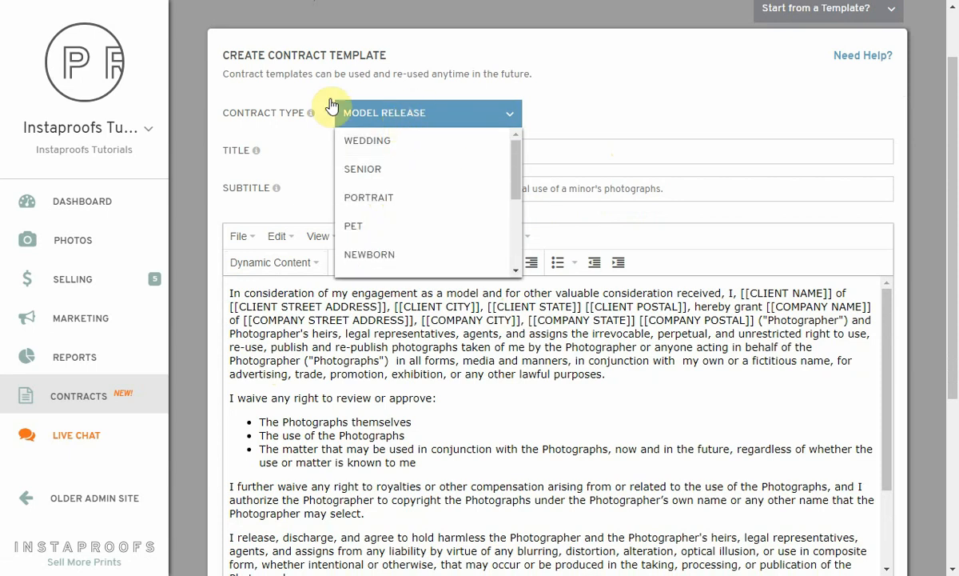
pyautogui.scroll(-5, 402, 178)
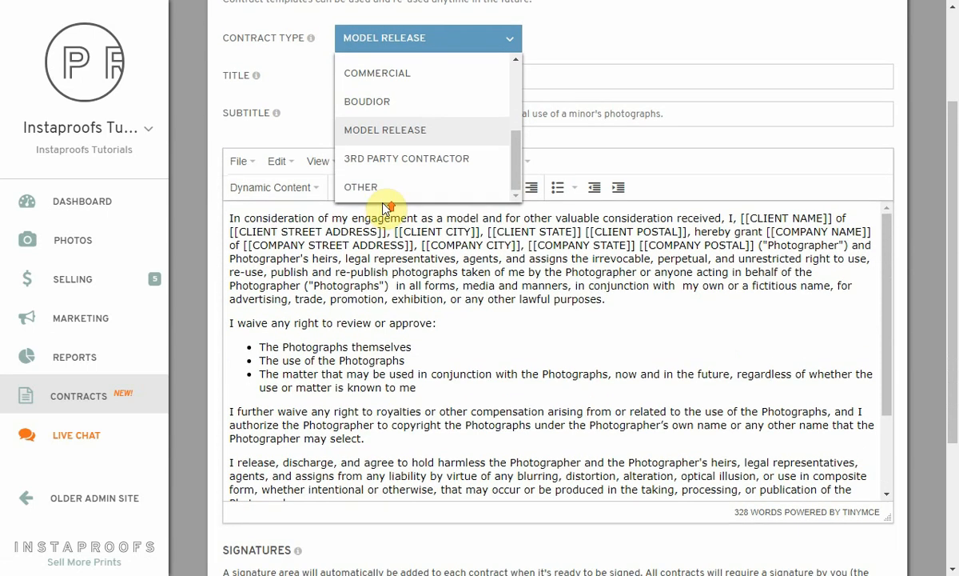
pyautogui.scroll(3, 391, 184)
pyautogui.scroll(5, 406, 250)
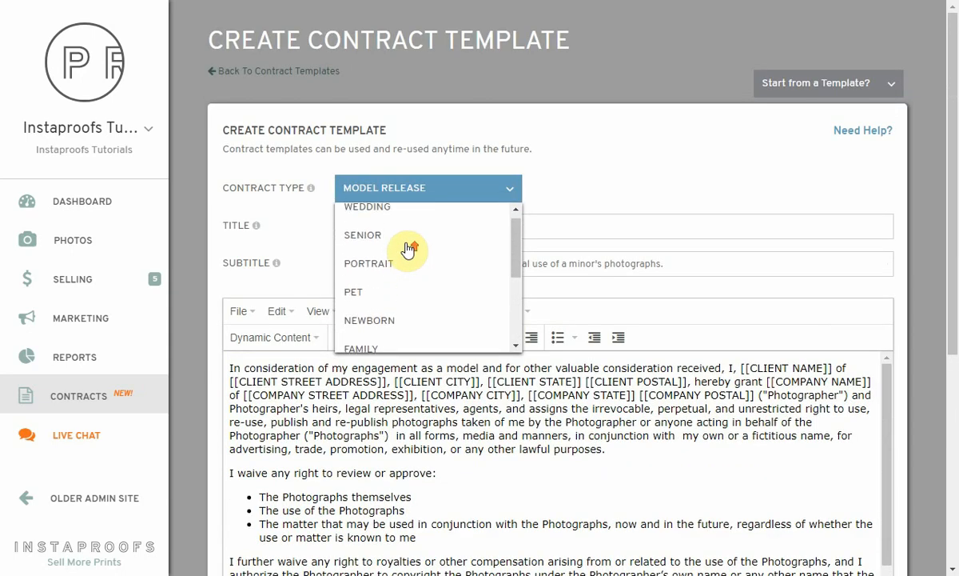
# Keep the Model Release type and select the [[CLIENT NAME]] placeholder in the text
pyautogui.click(572, 189)
pyautogui.scroll(-5, 381, 232)
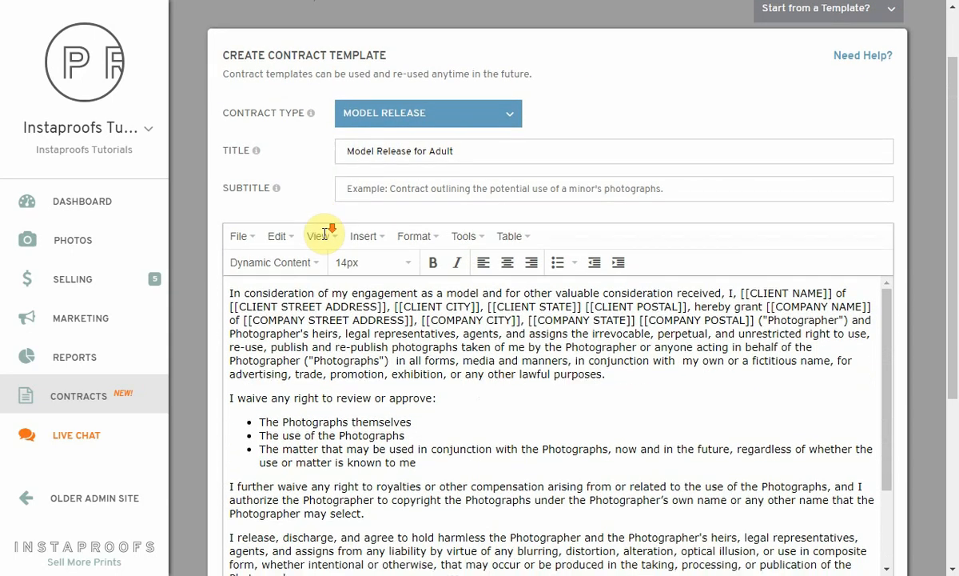
pyautogui.scroll(2, 367, 287)
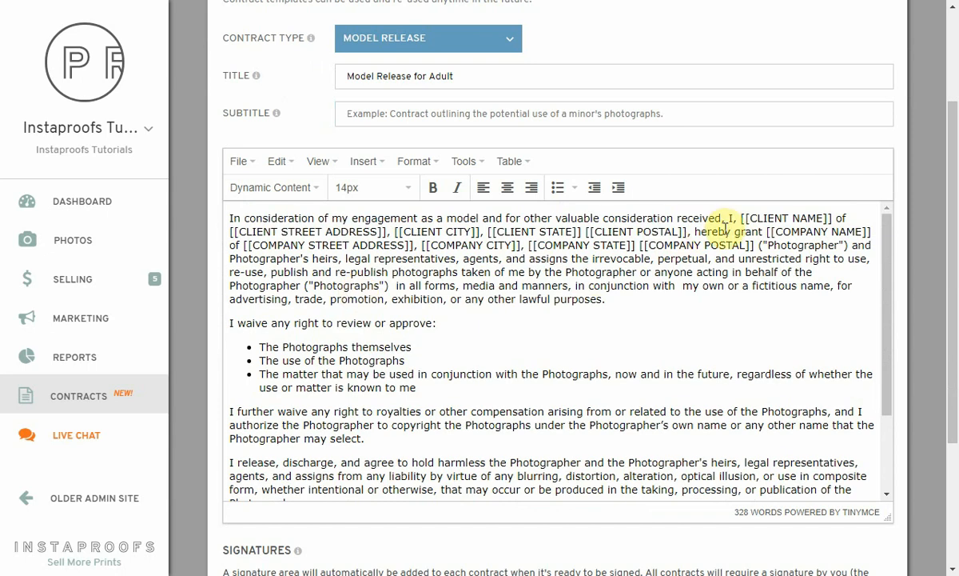
pyautogui.moveTo(742, 217); pyautogui.dragTo(835, 217)
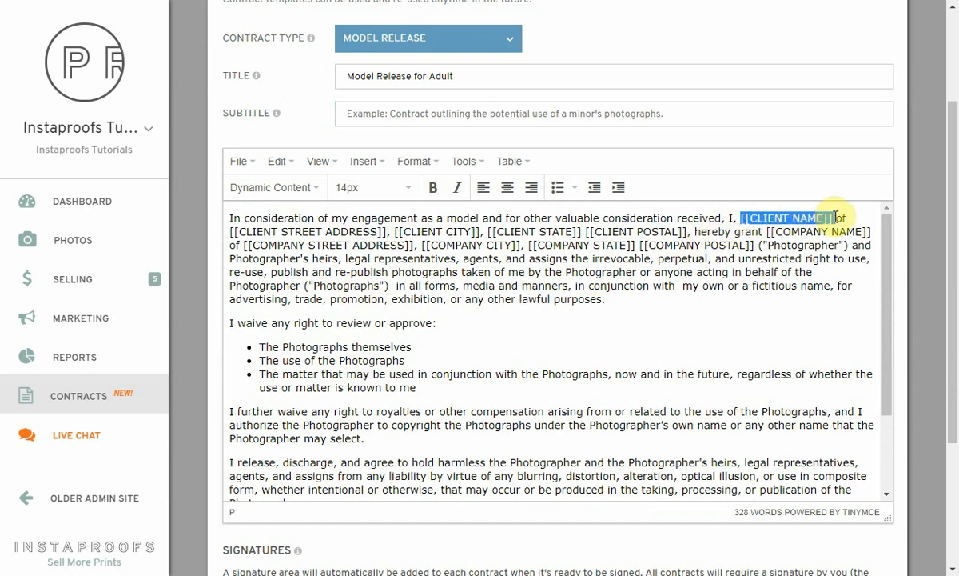
pyautogui.click(791, 217)
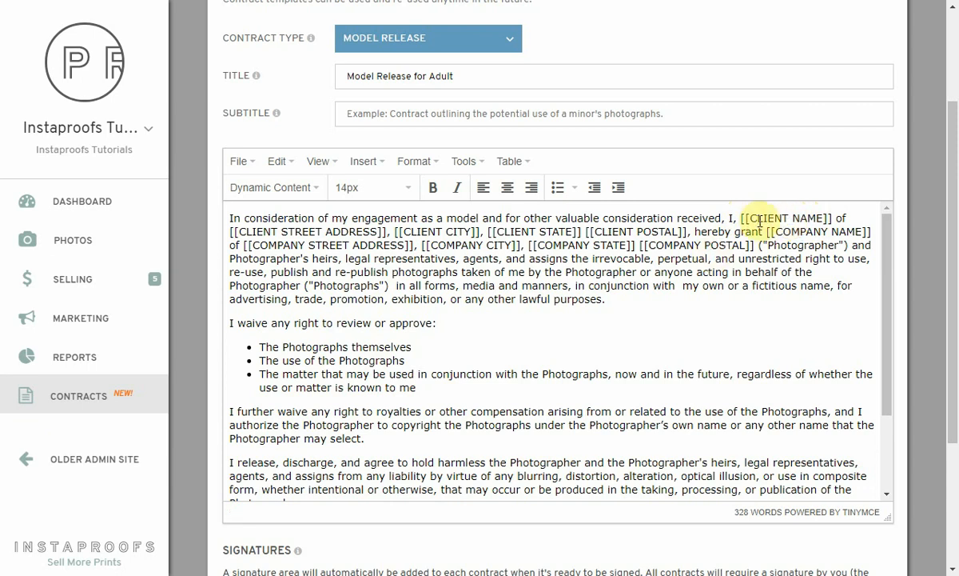
pyautogui.click(739, 215)
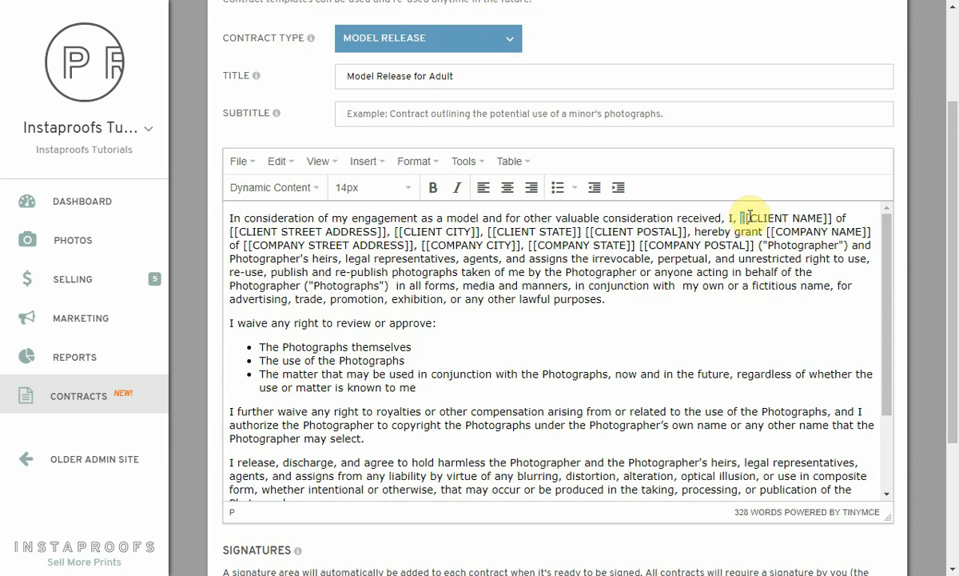
pyautogui.click(764, 218)
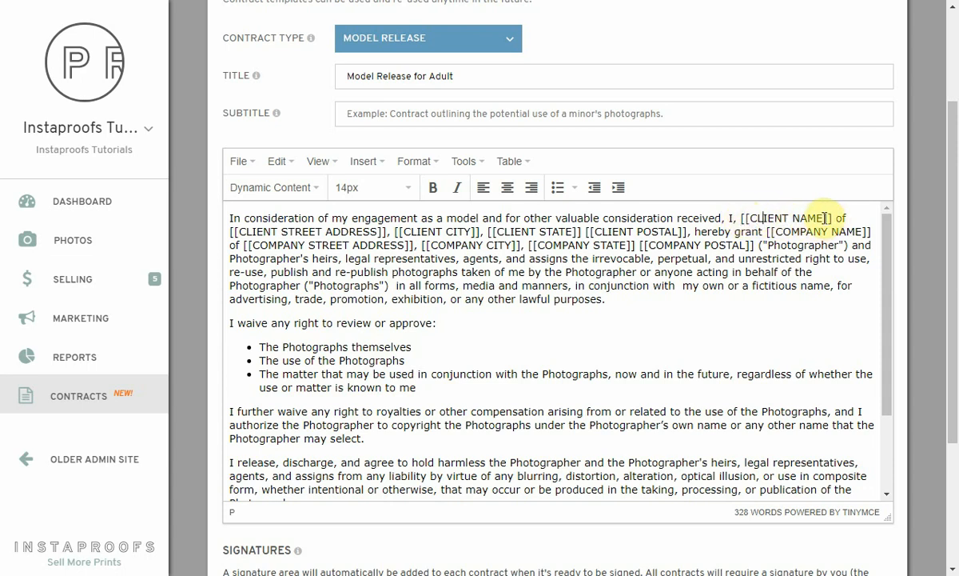
pyautogui.click(304, 192)
pyautogui.scroll(-1, 273, 336)
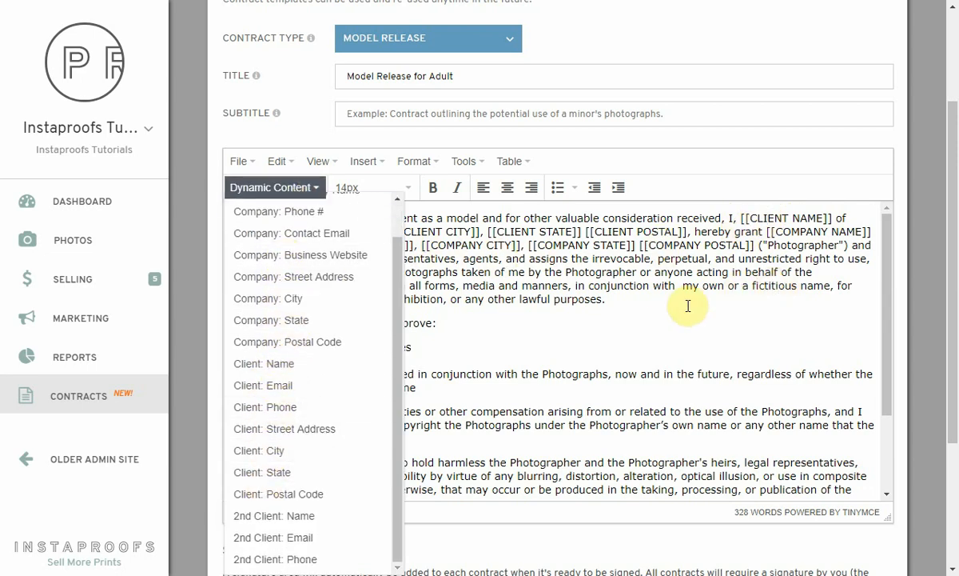
pyautogui.click(614, 301)
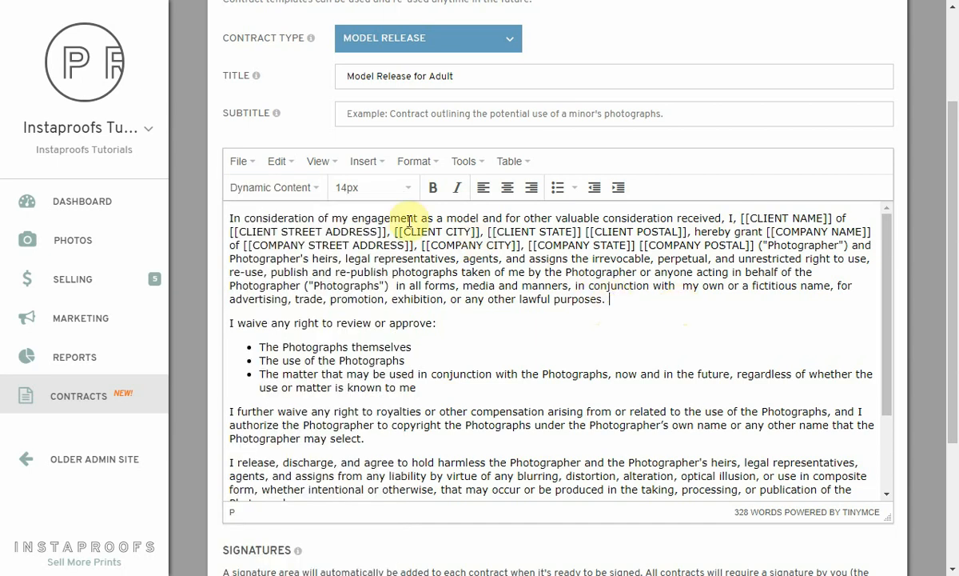
pyautogui.click(273, 187)
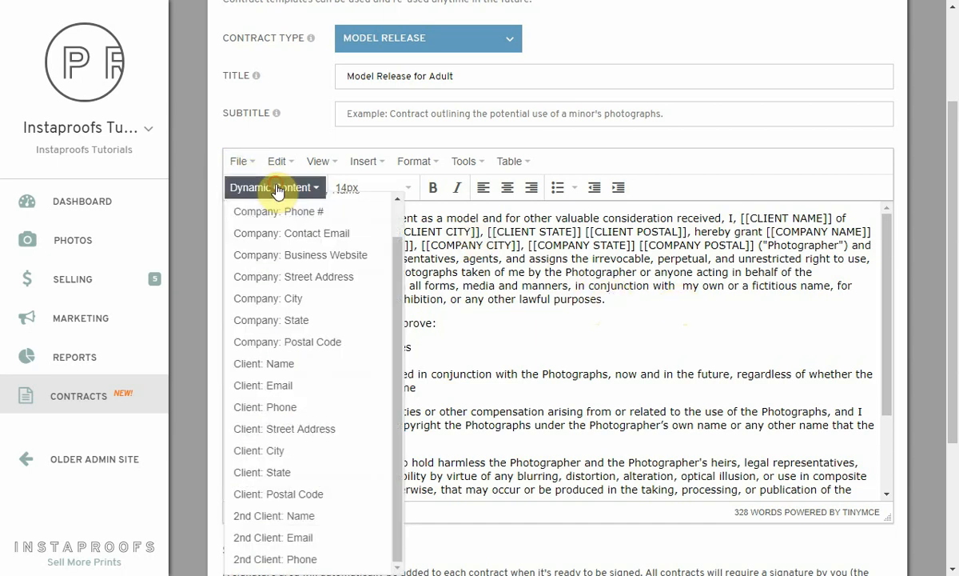
pyautogui.click(286, 480)
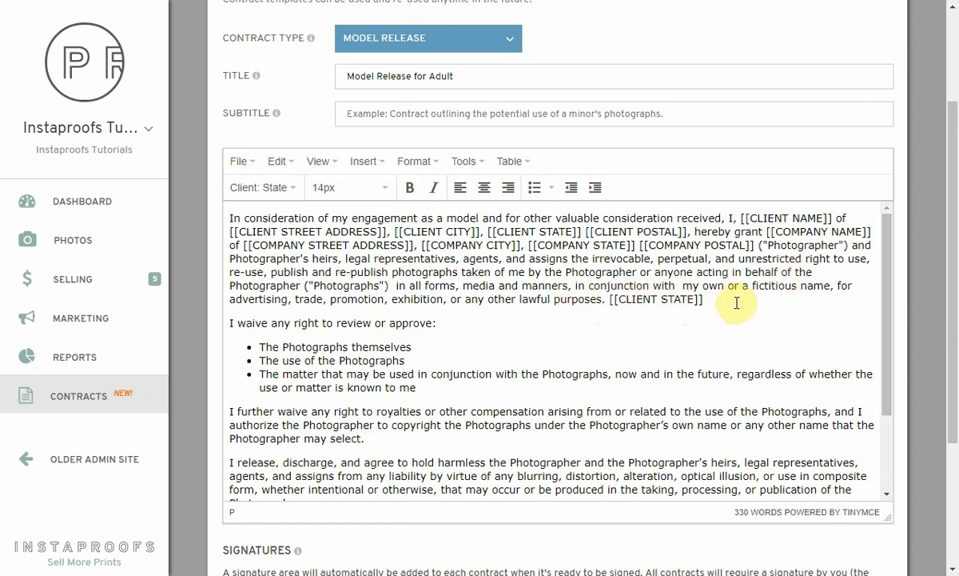
pyautogui.hotkey('ctrl', 'shift', 'Left')
pyautogui.hotkey('ctrl', 'shift', 'Left')
pyautogui.hotkey('ctrl', 'shift', 'Left')
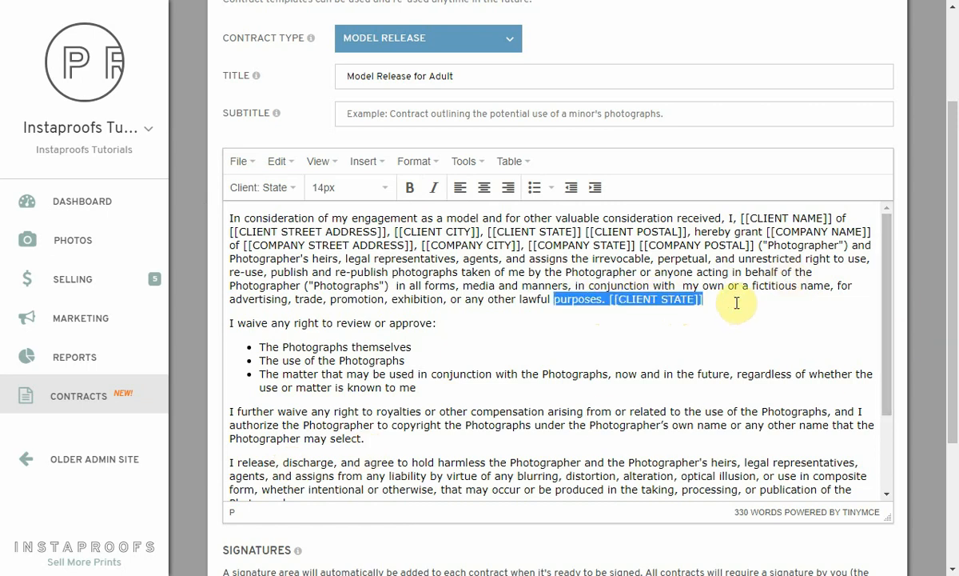
pyautogui.hotkey('ctrl', 'shift', 'Right')
pyautogui.press('BackSpace')
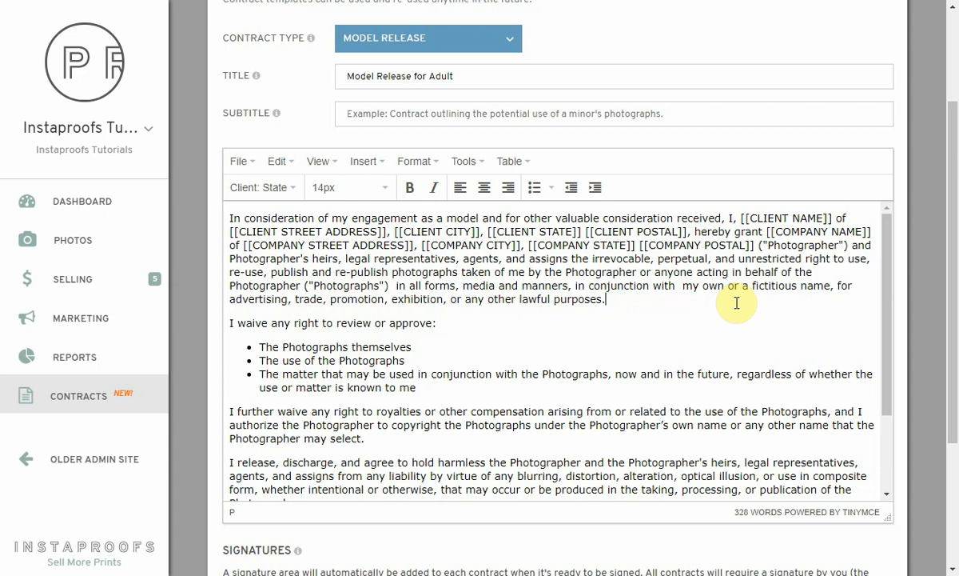
# Add a [[Session Fee {$500.00}]] placeholder after 'lawful purposes.' in the first paragraph
pyautogui.write('[[Variable Name')
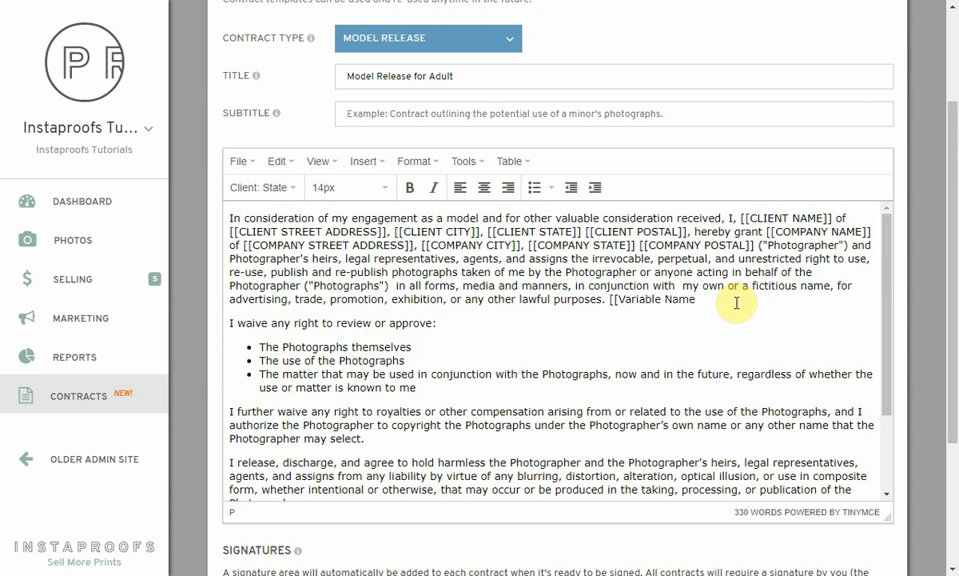
pyautogui.write(']]')
pyautogui.press('Return')
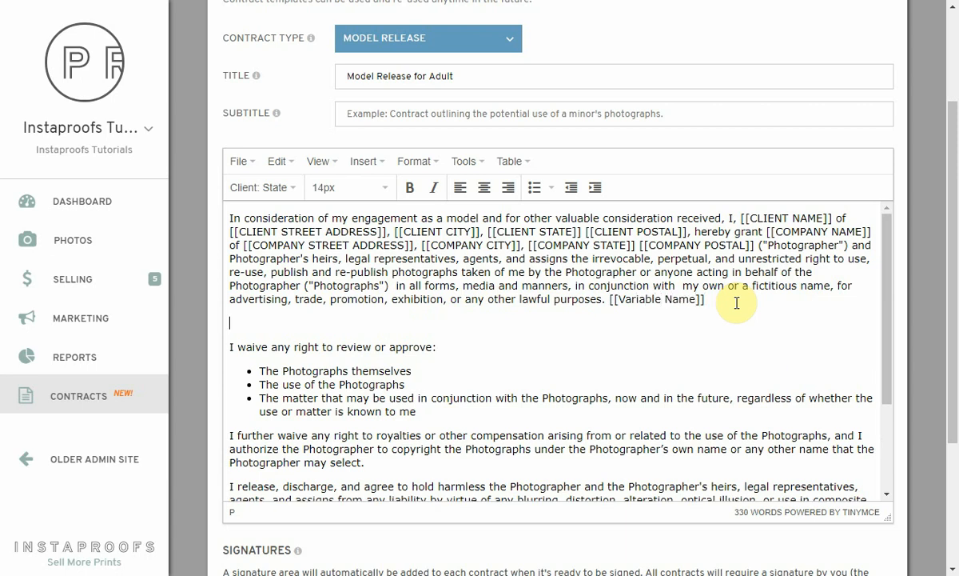
pyautogui.press('BackSpace')
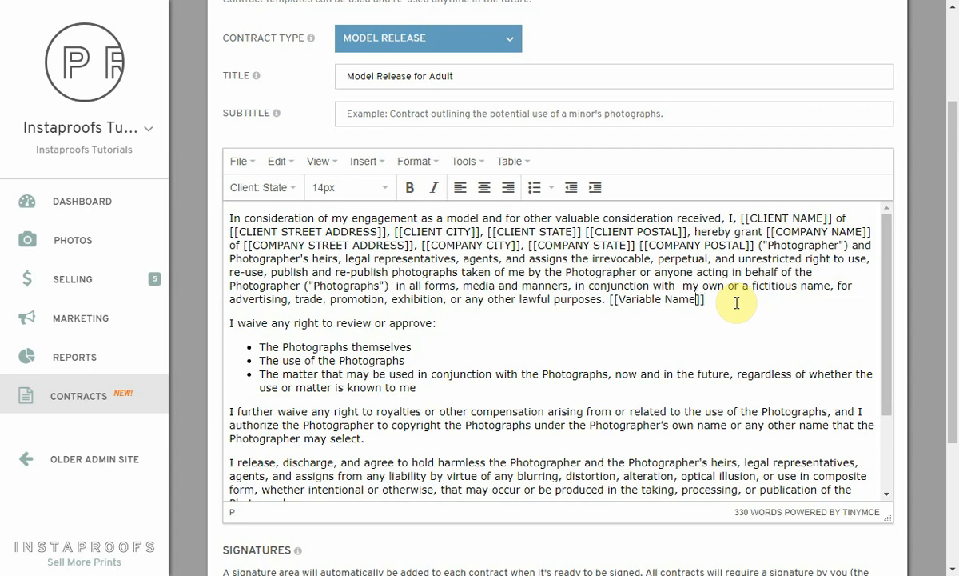
pyautogui.hotkey('ctrl', 'shift', 'Left')
pyautogui.hotkey('ctrl', 'shift', 'Left')
pyautogui.write('Session F')
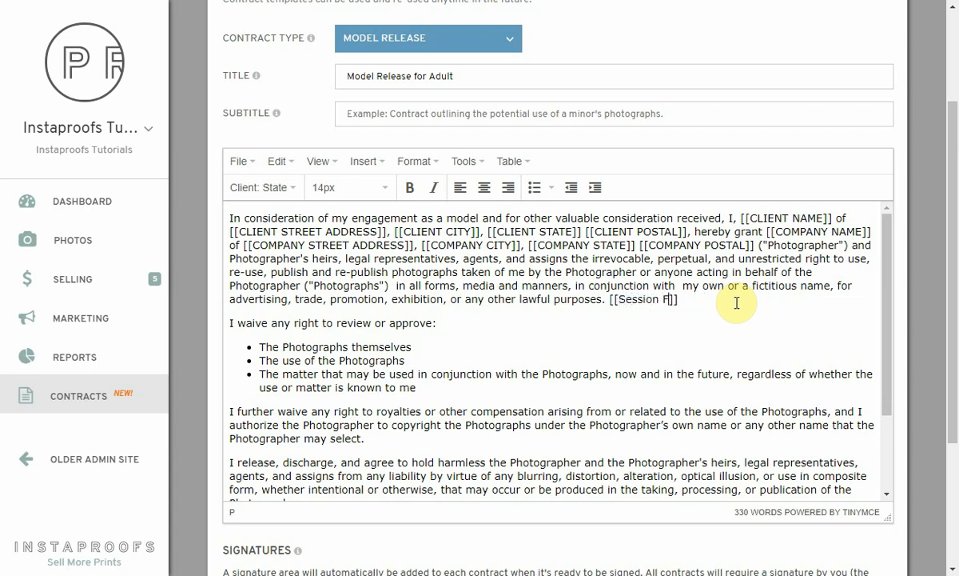
pyautogui.write('ee {$500.00')
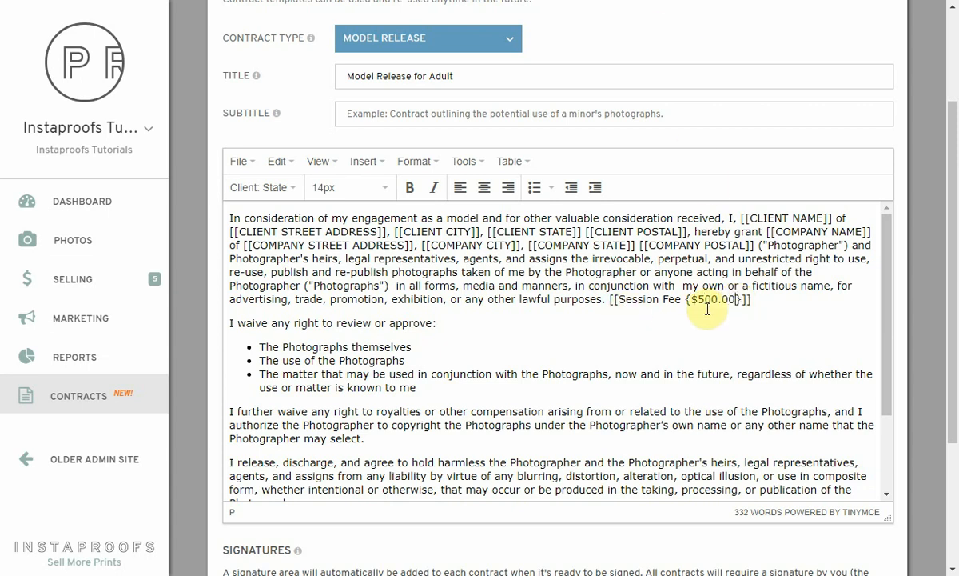
# Save the customized Model Release for Adult template, then go to the client Contracts list
pyautogui.scroll(-3, 687, 302)
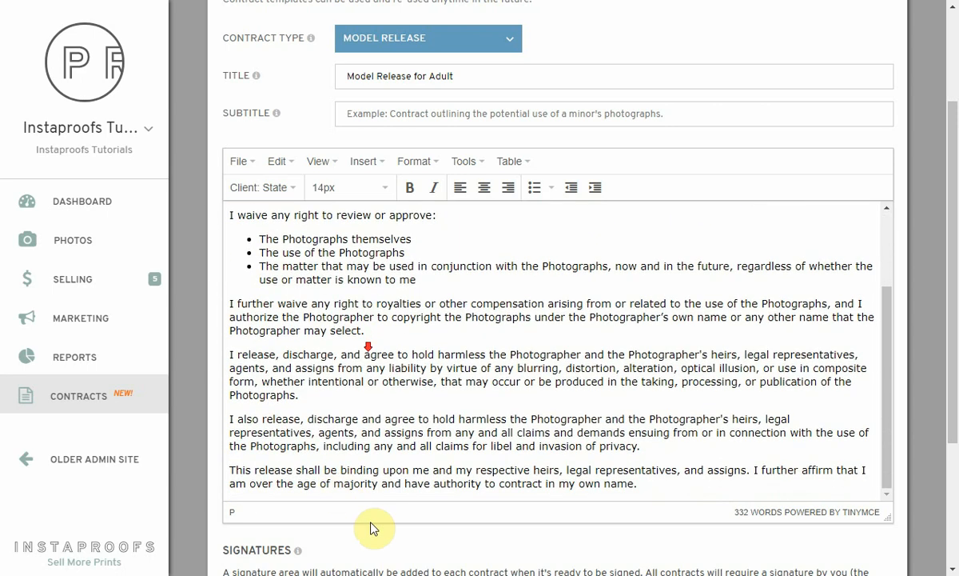
pyautogui.scroll(-5, 371, 530)
pyautogui.click(842, 452)
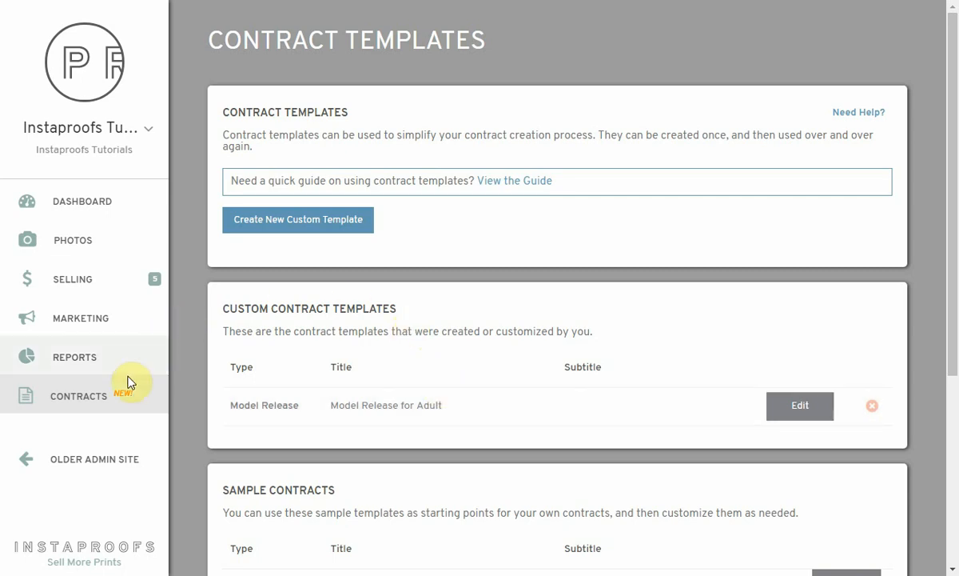
pyautogui.click(79, 400)
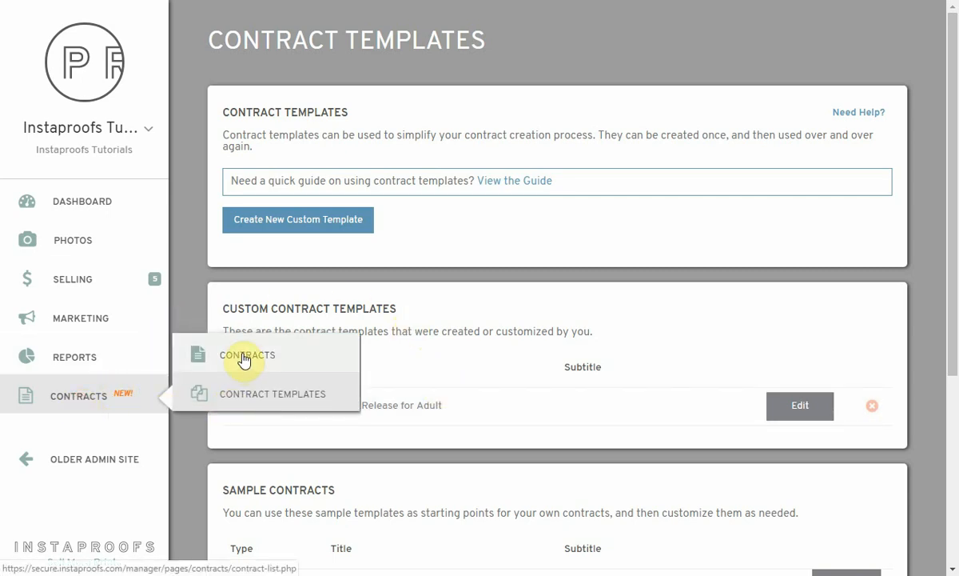
pyautogui.click(244, 360)
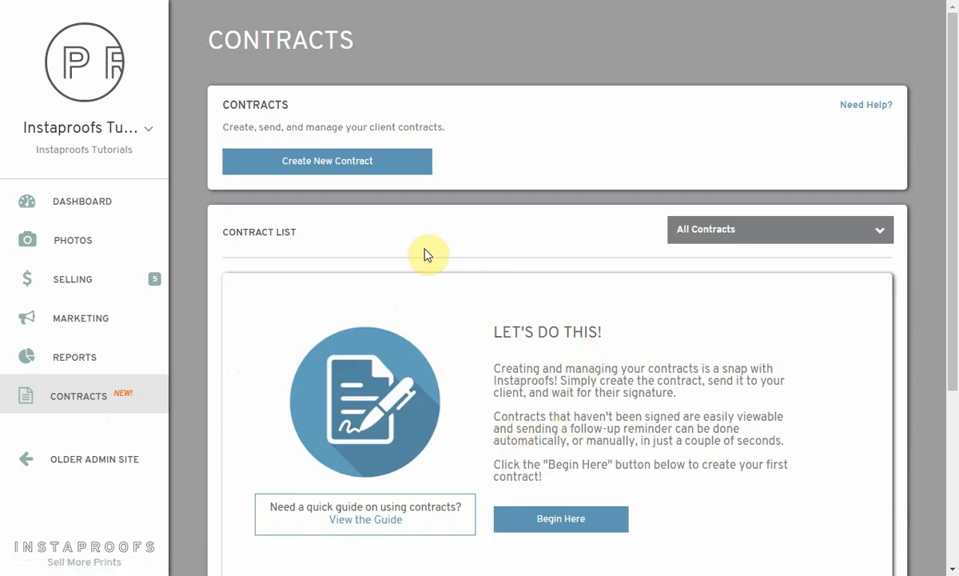
# Create a new contract from the custom Model Release for Adult template, due September 30, 2019
pyautogui.click(361, 162)
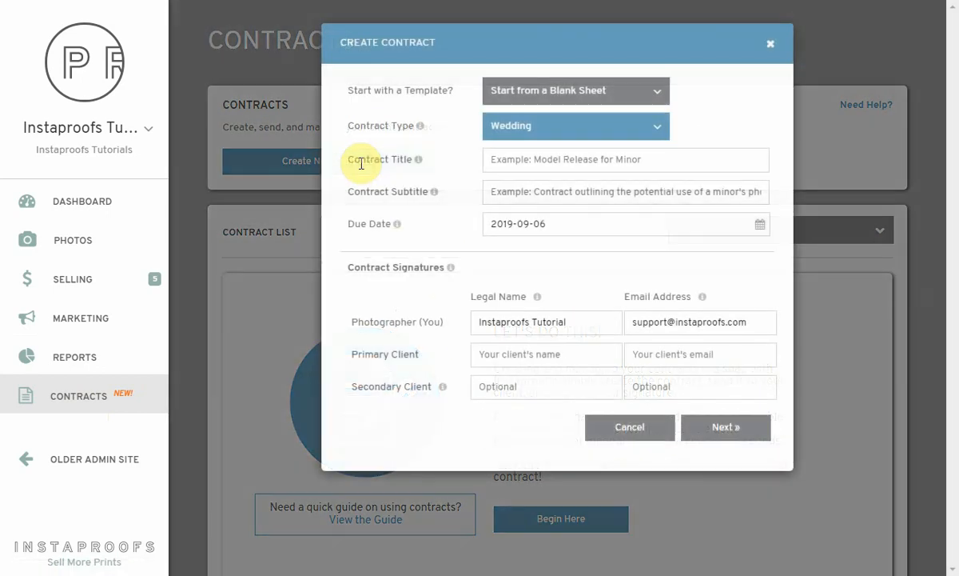
pyautogui.click(536, 96)
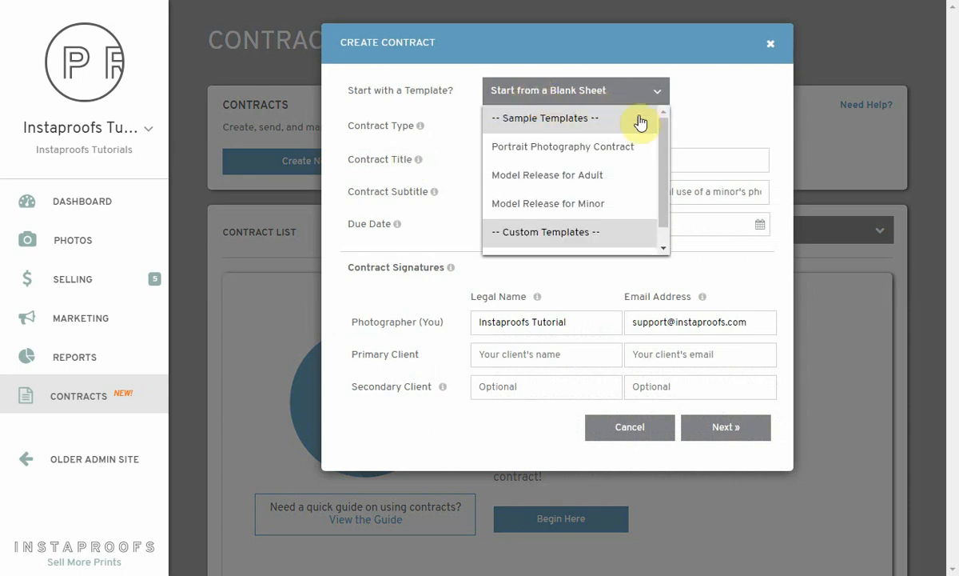
pyautogui.scroll(-1, 524, 224)
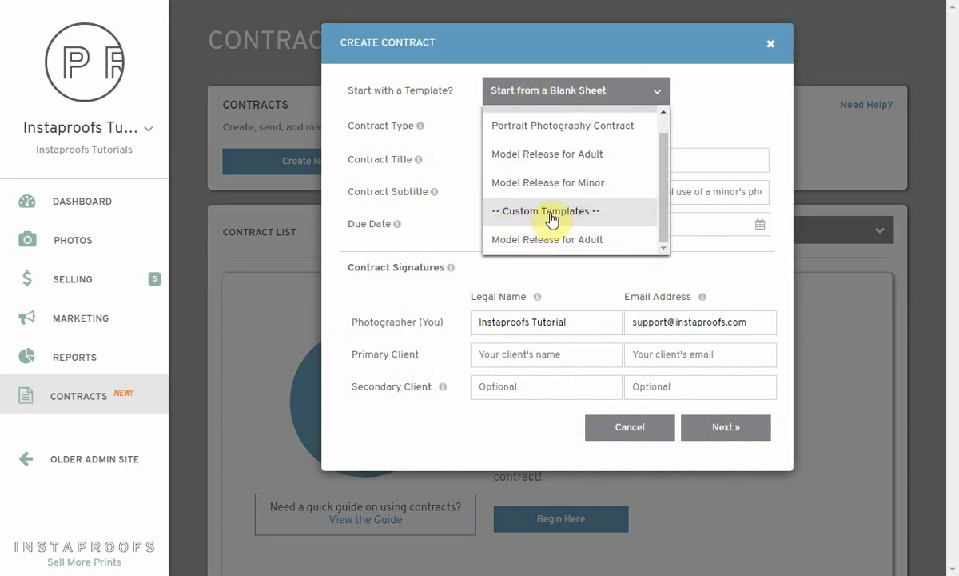
pyautogui.click(573, 243)
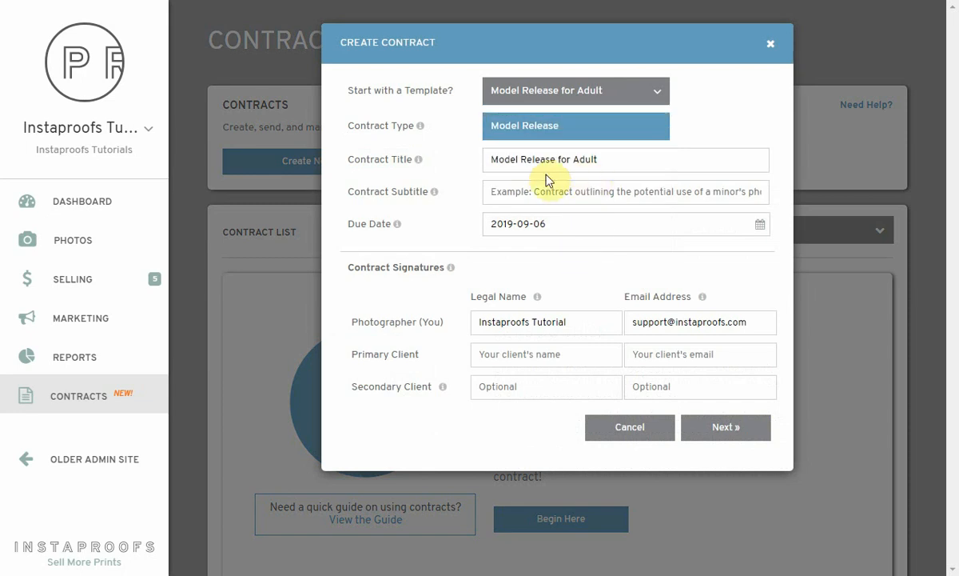
pyautogui.click(611, 158)
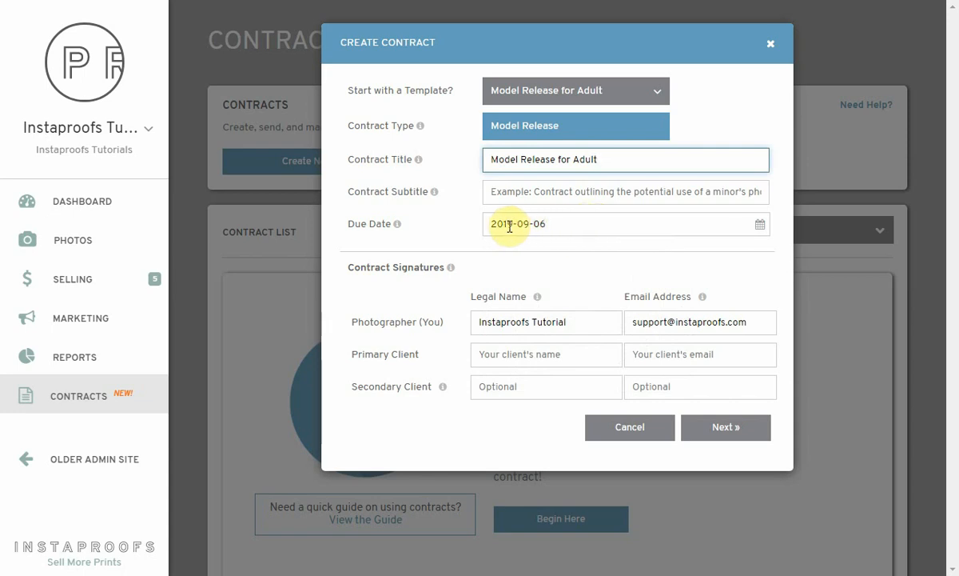
pyautogui.click(554, 224)
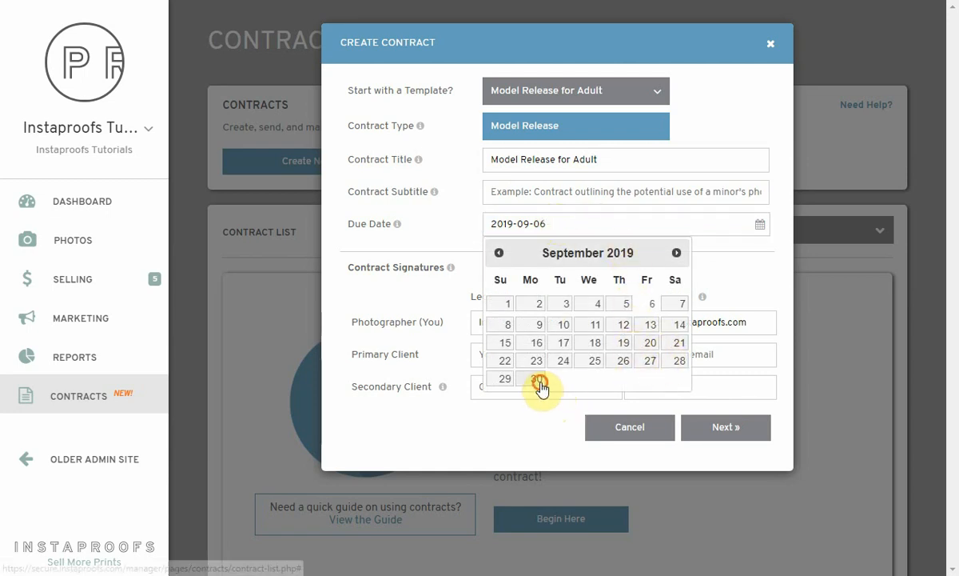
pyautogui.click(536, 379)
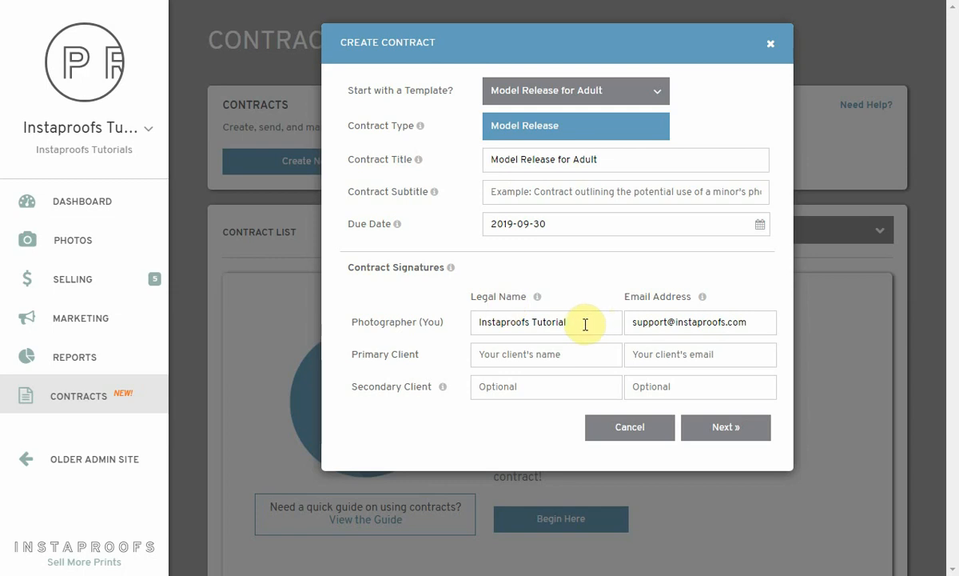
# Replace the photographer's legal name and enter the primary client's name and e-mail, then continue
pyautogui.moveTo(584, 324); pyautogui.dragTo(431, 326)
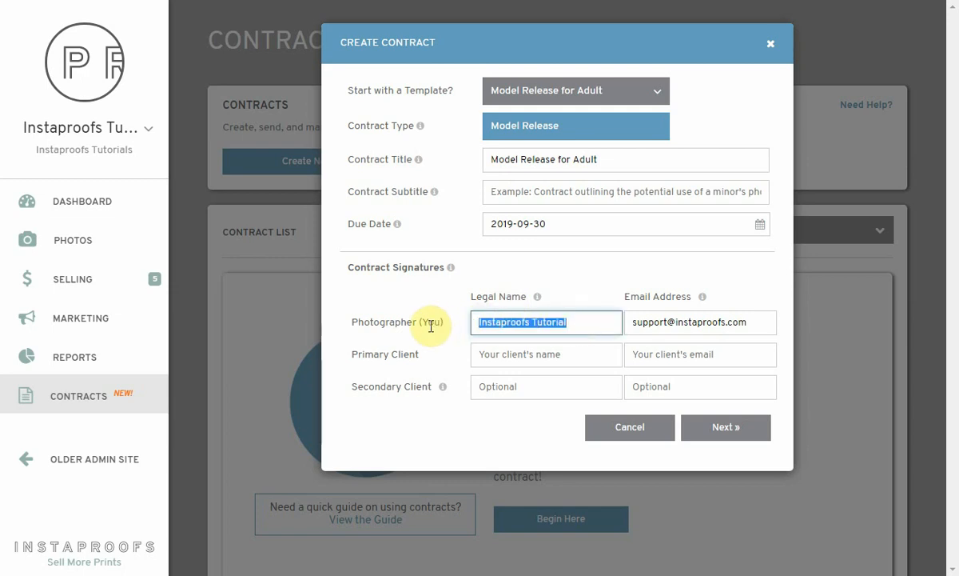
pyautogui.press('BackSpace')
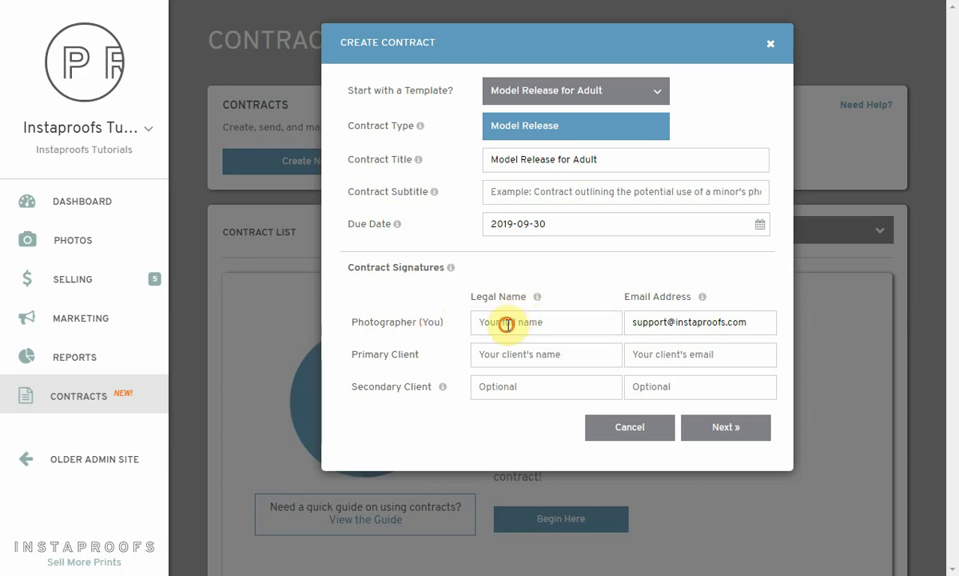
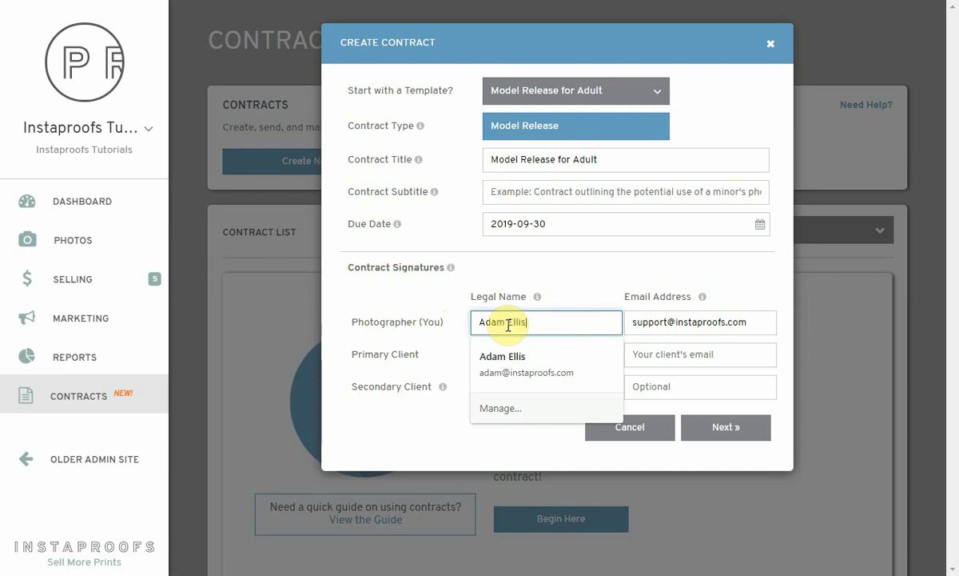
pyautogui.press('Tab')
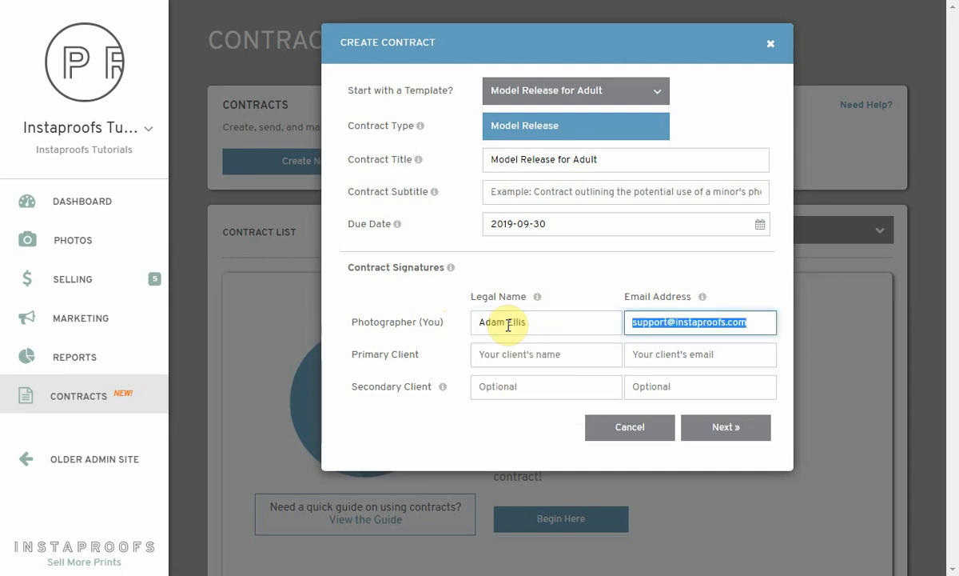
pyautogui.press('Tab')
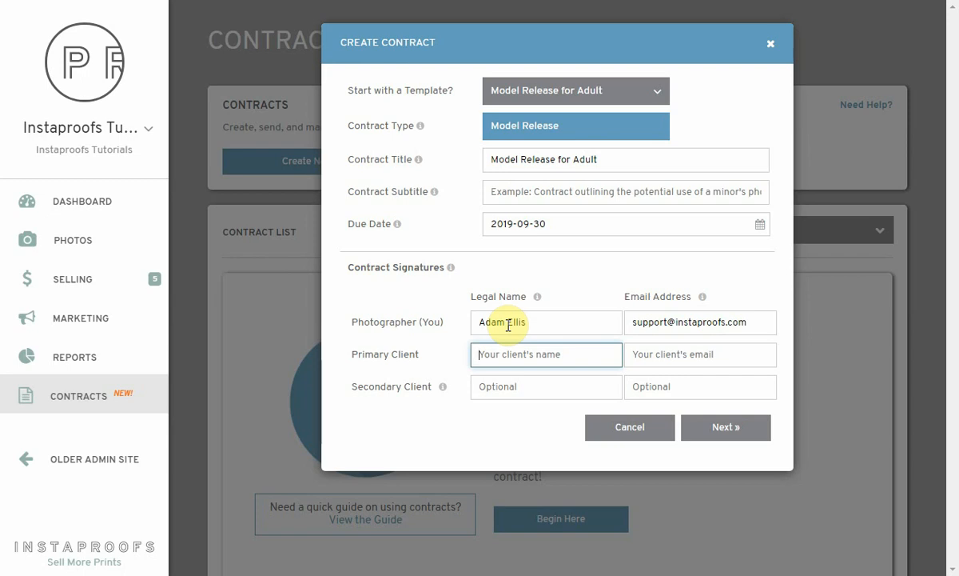
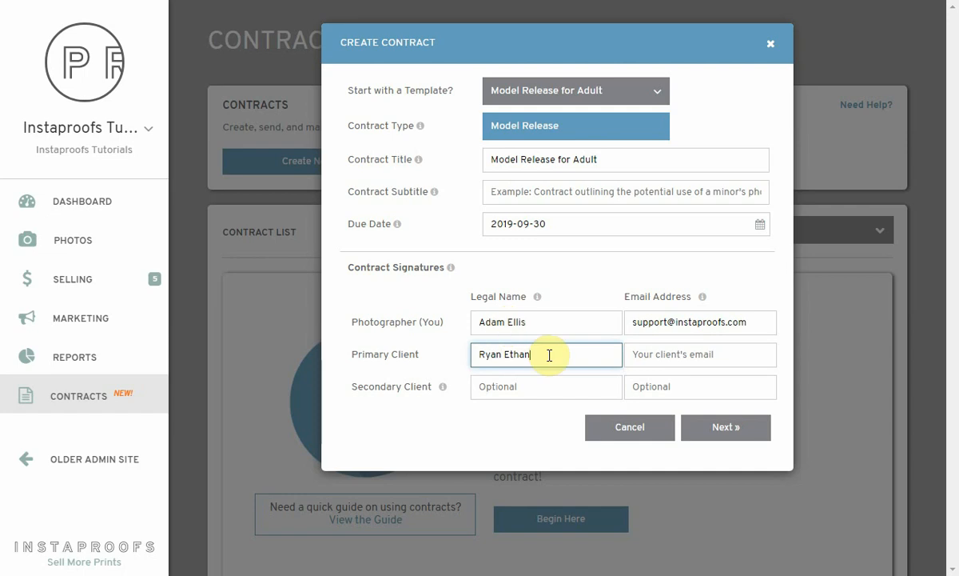
pyautogui.click(638, 357)
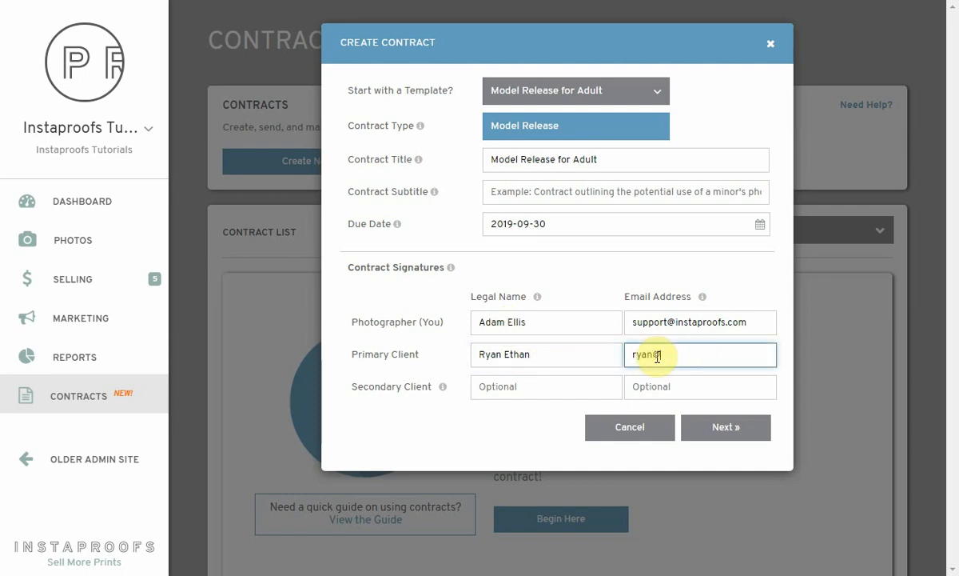
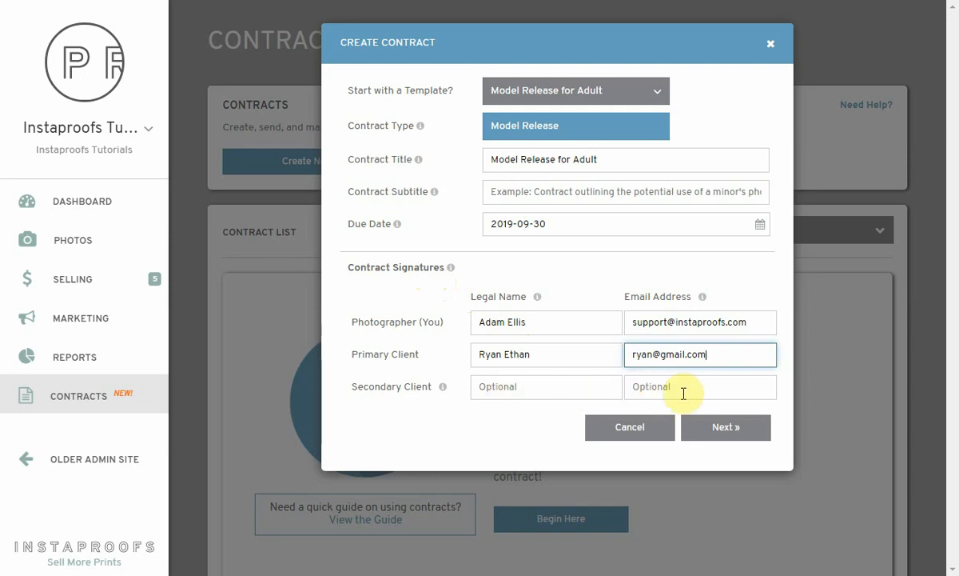
pyautogui.click(718, 428)
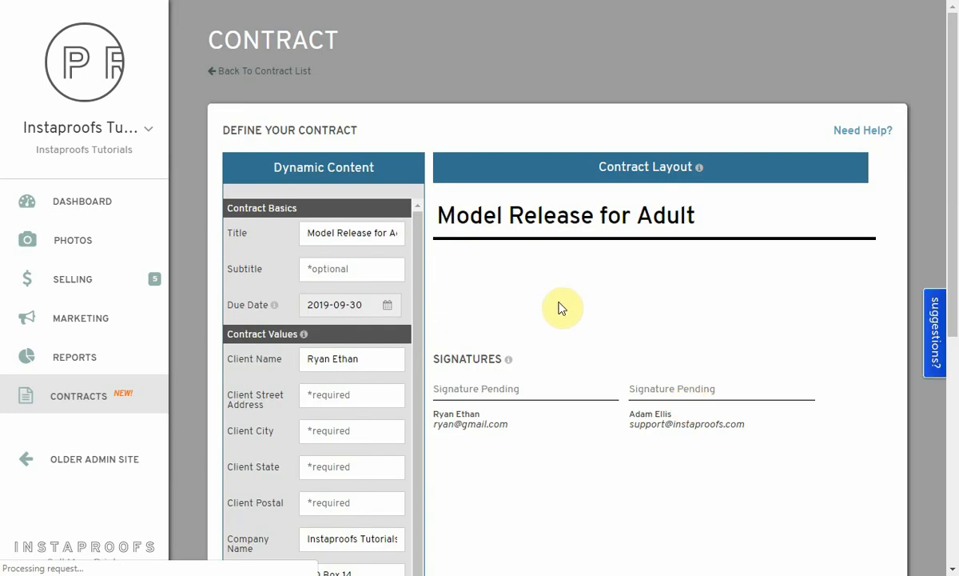
# Append the client's name to the end of the contract title
pyautogui.scroll(-1, 471, 104)
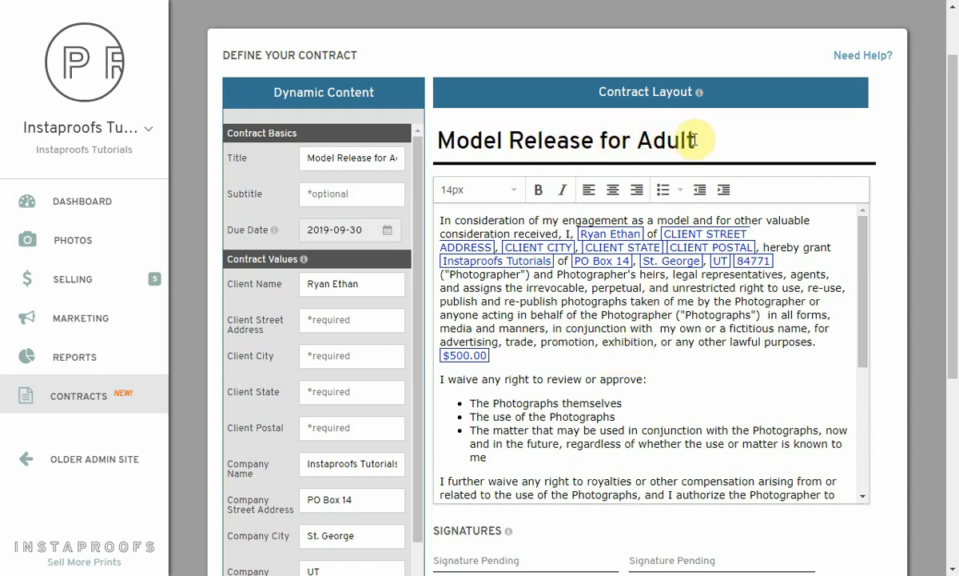
pyautogui.click(366, 158)
pyautogui.press('End')
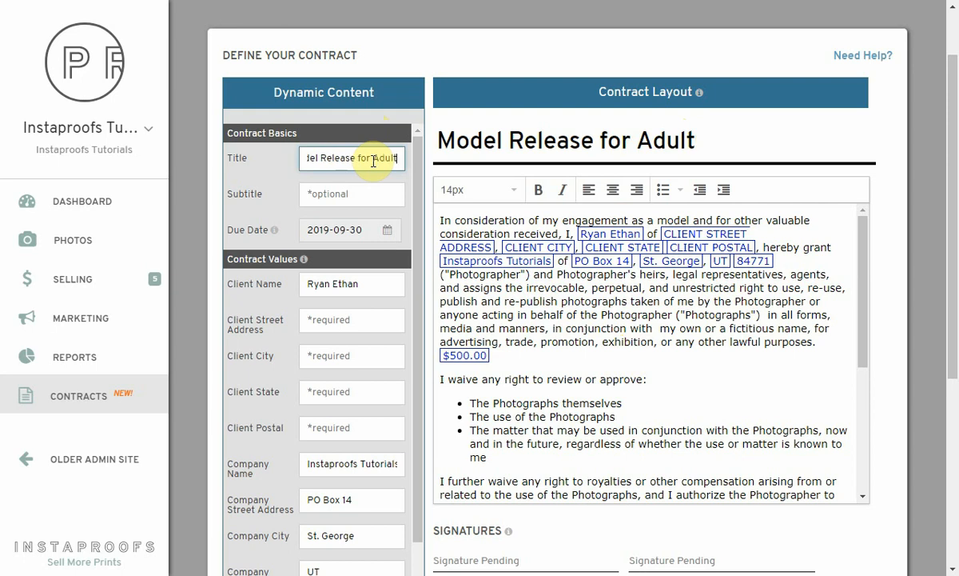
pyautogui.write('- Ryan')
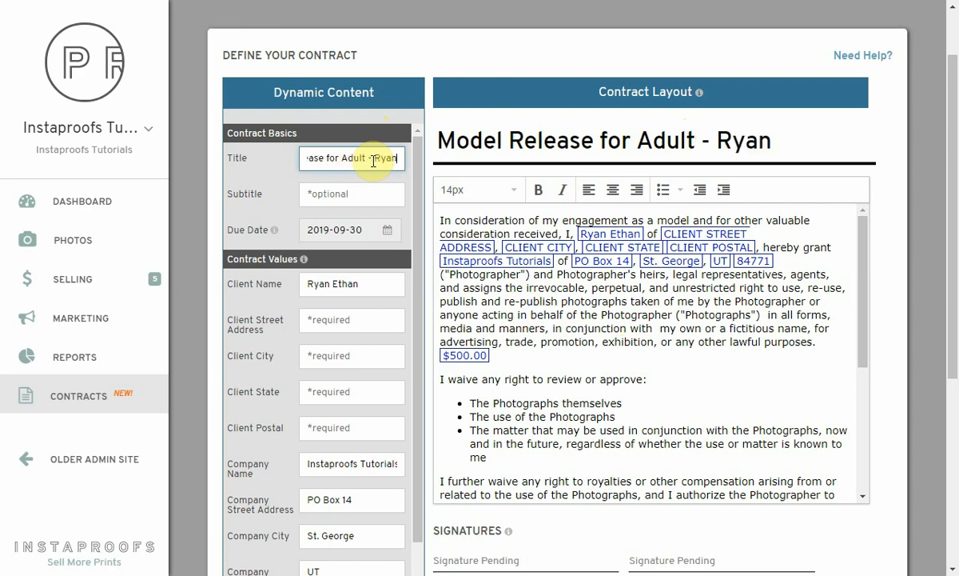
pyautogui.click(368, 158)
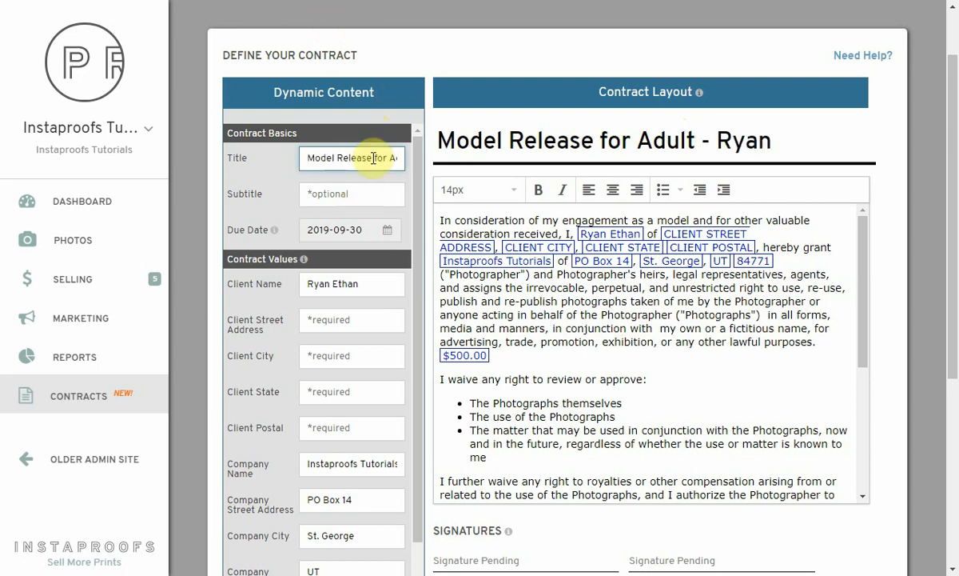
# Enter 'Subtitle for the contract' as the contract subtitle
pyautogui.click(356, 193)
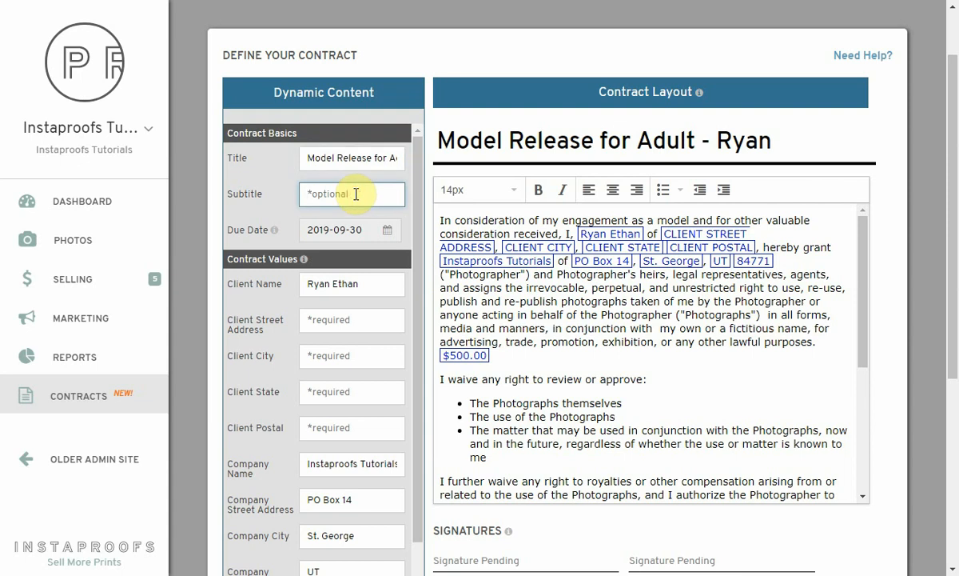
pyautogui.write('Subtitle')
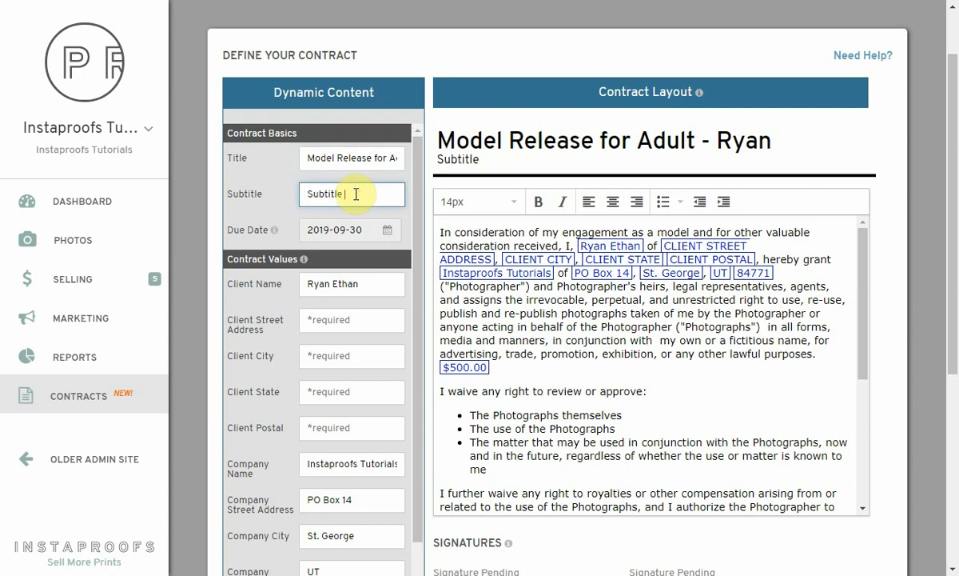
pyautogui.write(' for the contract')
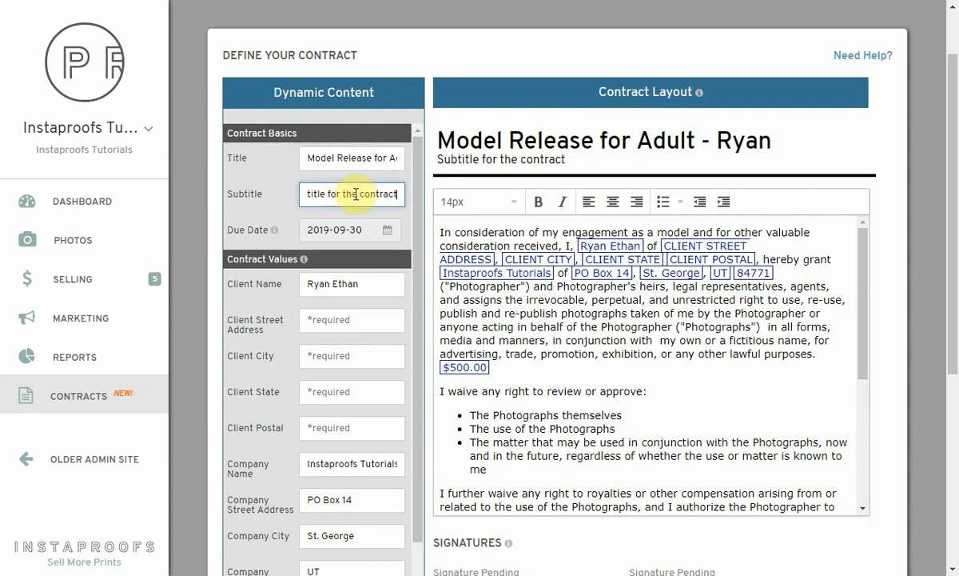
pyautogui.scroll(-1, 316, 260)
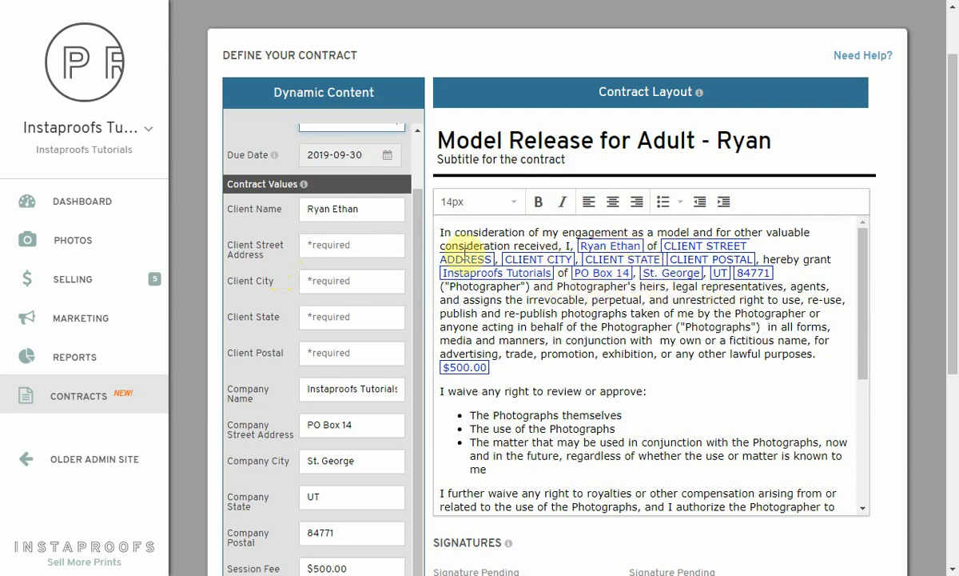
# Fill in the client's street address, city New York, state NY and postal code 01258
pyautogui.scroll(-5, 325, 280)
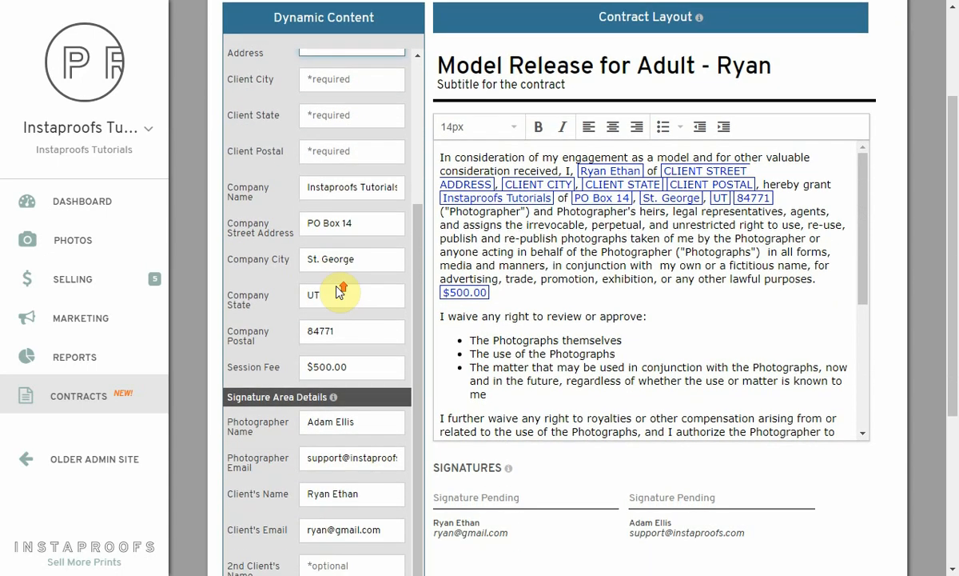
pyautogui.scroll(2, 339, 296)
pyautogui.scroll(1, 340, 288)
pyautogui.click(351, 267)
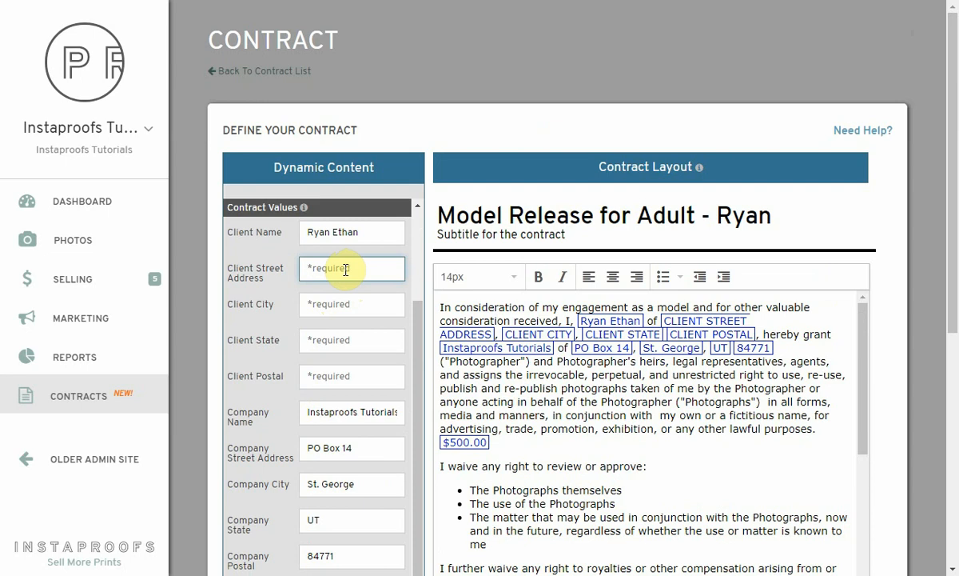
pyautogui.write('123 H')
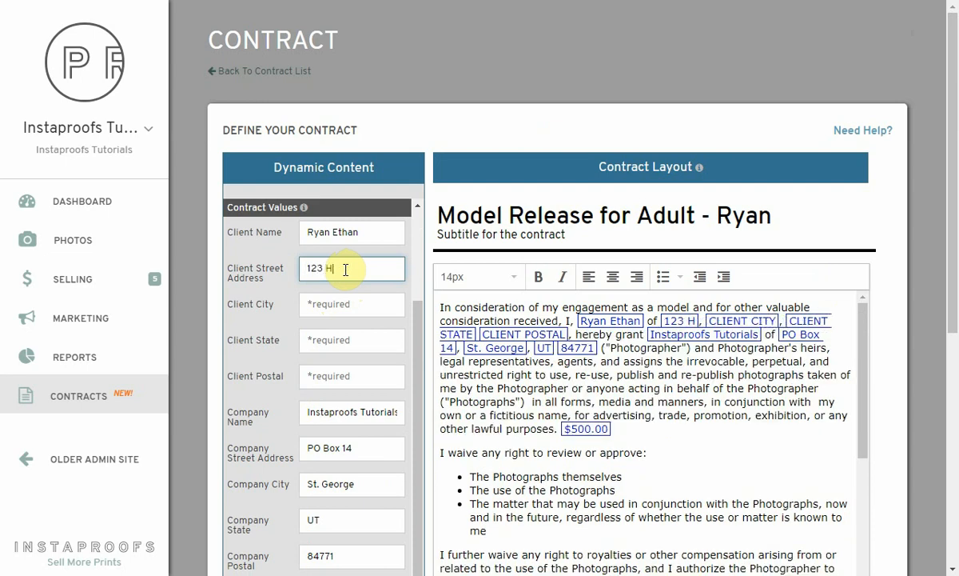
pyautogui.write('appy Street')
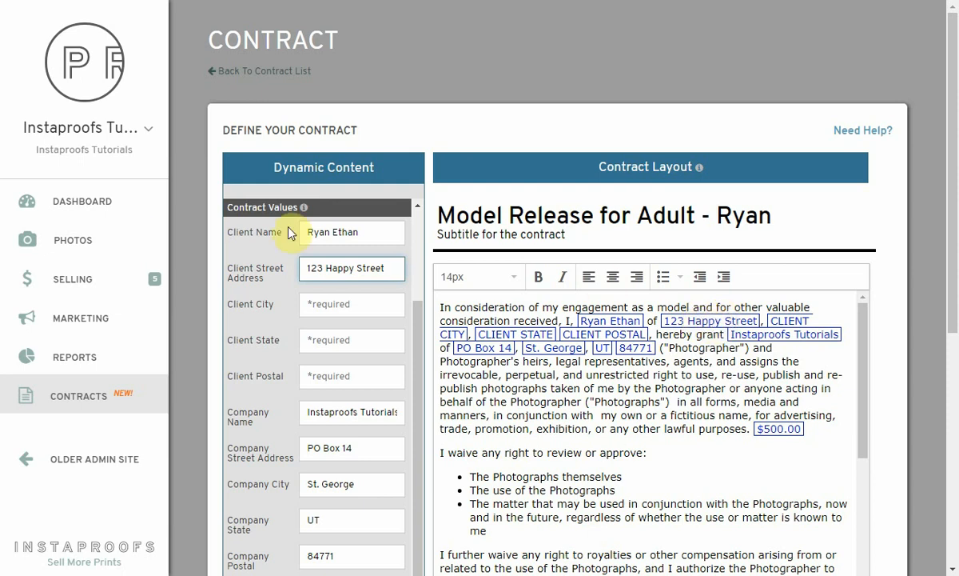
pyautogui.click(339, 305)
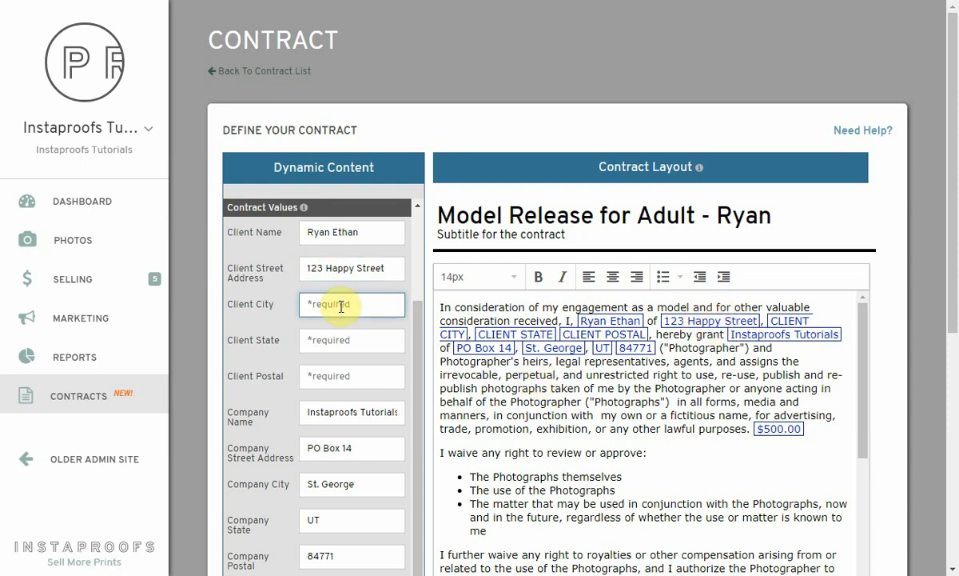
pyautogui.write('New York')
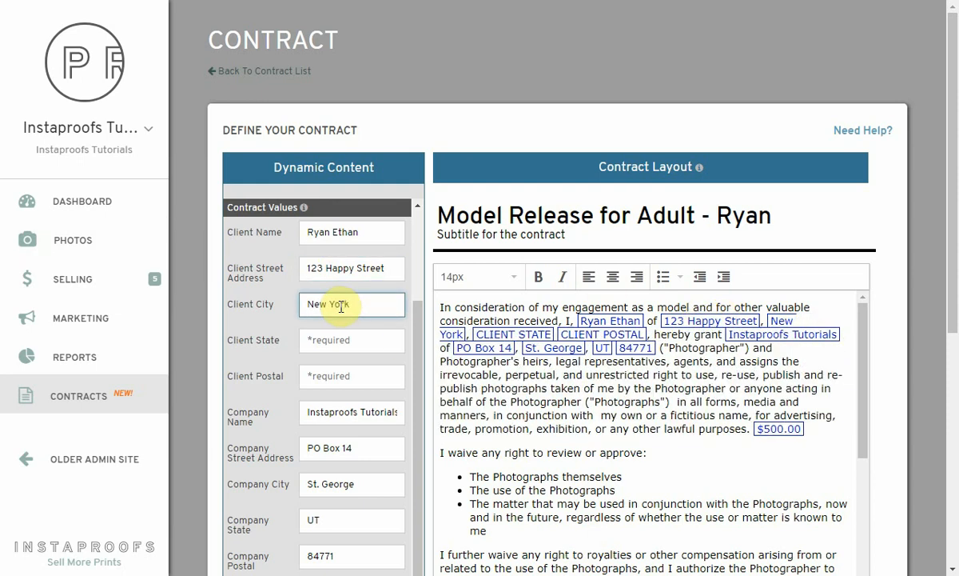
pyautogui.click(354, 337)
pyautogui.write('NY')
pyautogui.press('Tab')
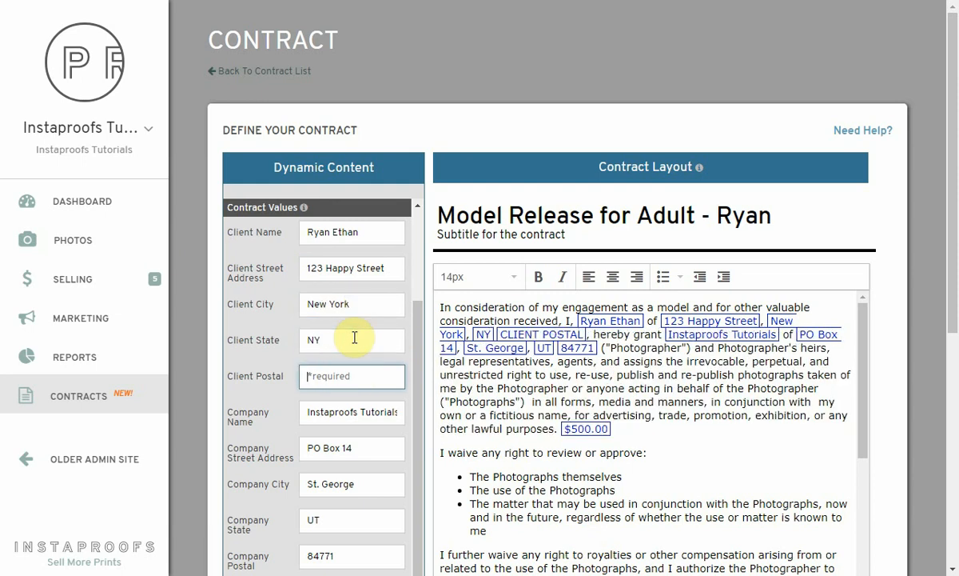
pyautogui.write('01258')
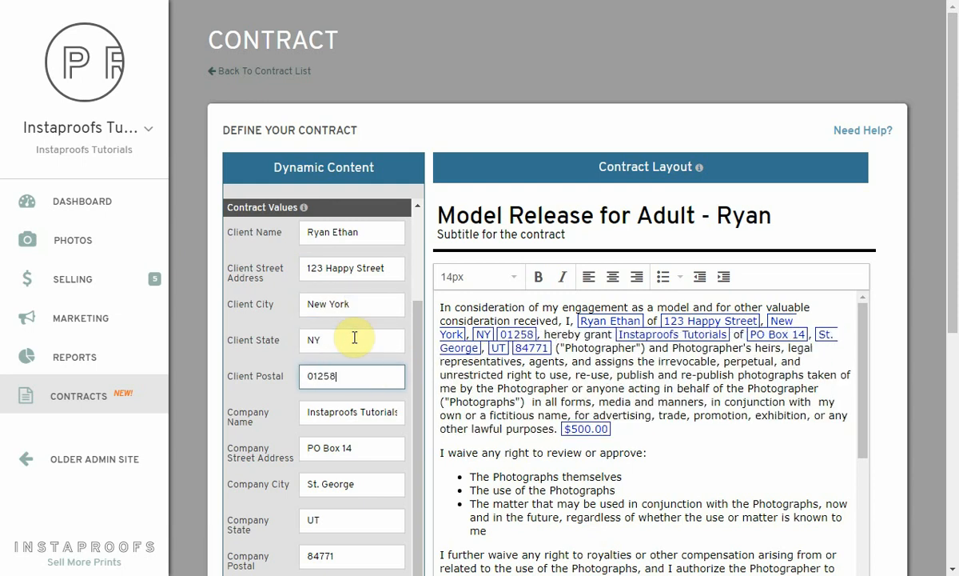
# Change the session fee to $5600.00 and place the cursor in the second client's name field
pyautogui.scroll(-2, 356, 375)
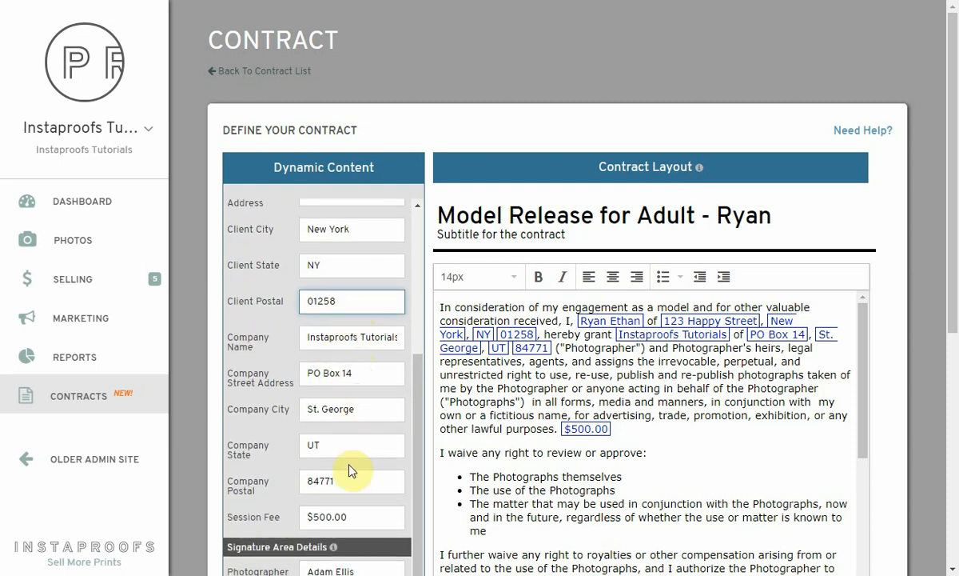
pyautogui.scroll(-2, 350, 455)
pyautogui.scroll(-2, 352, 375)
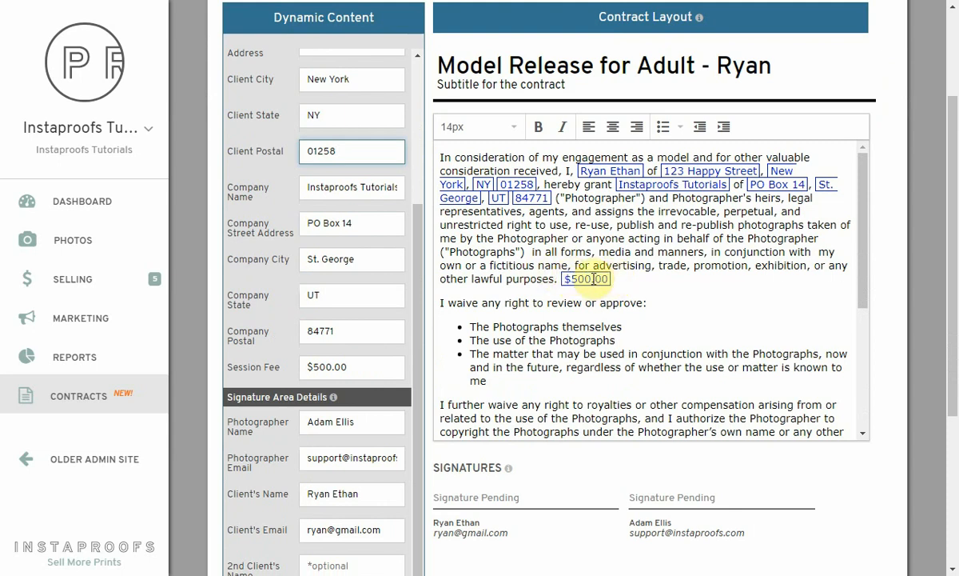
pyautogui.click(316, 366)
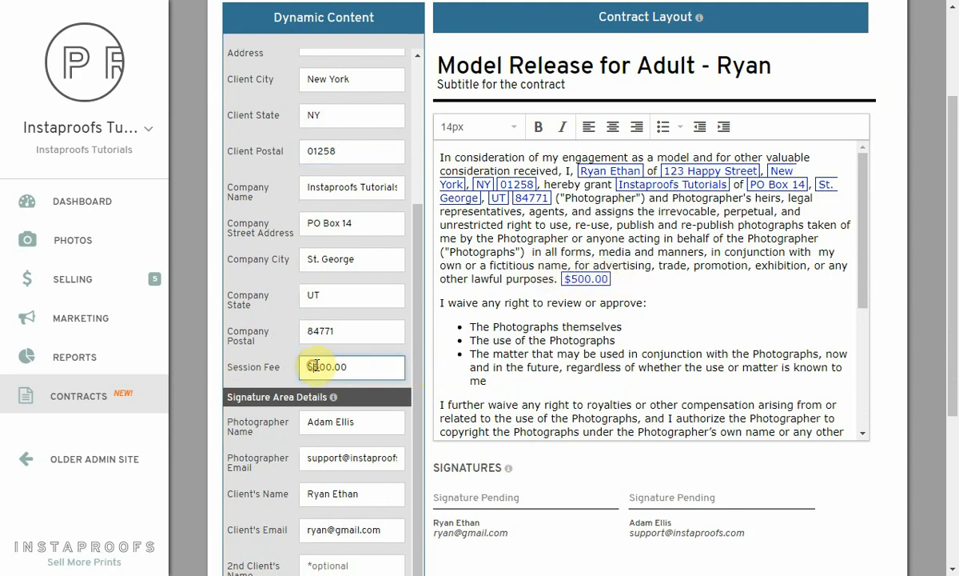
pyautogui.write('6')
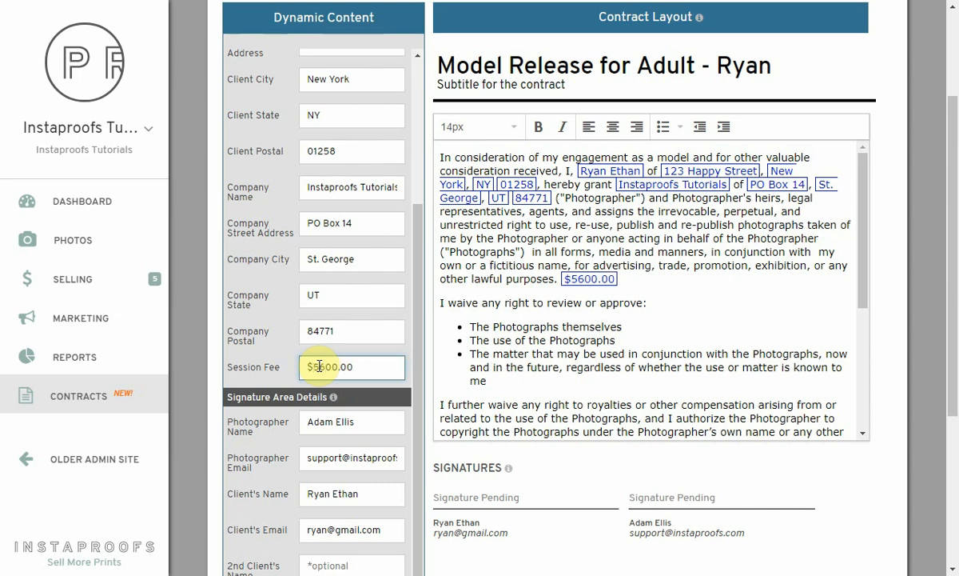
pyautogui.scroll(-3, 373, 306)
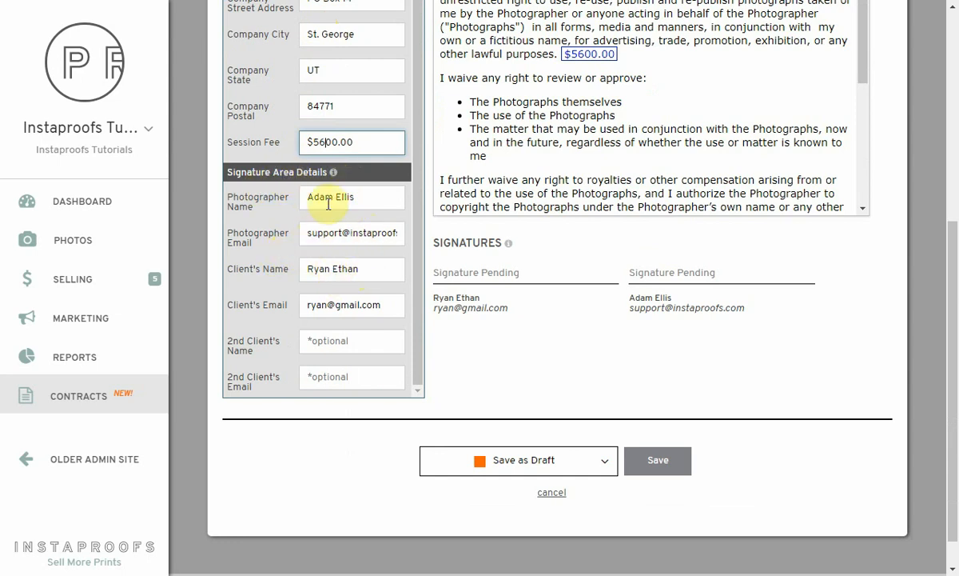
pyautogui.click(362, 331)
pyautogui.click(399, 286)
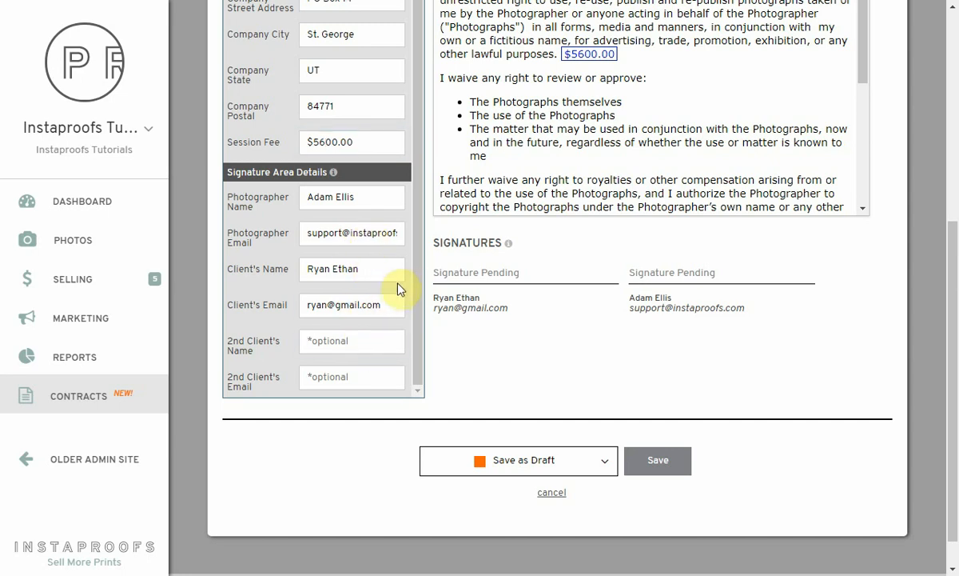
pyautogui.click(345, 339)
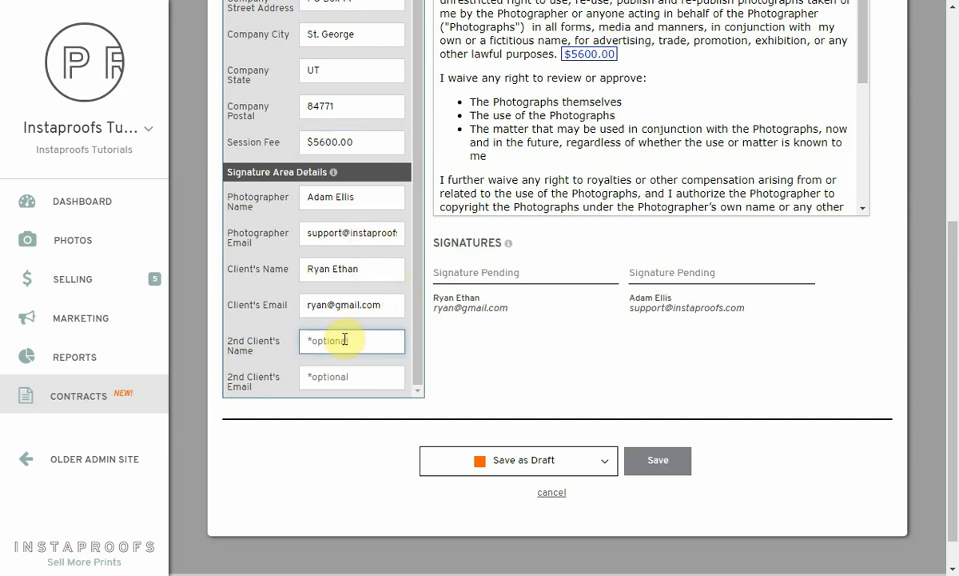
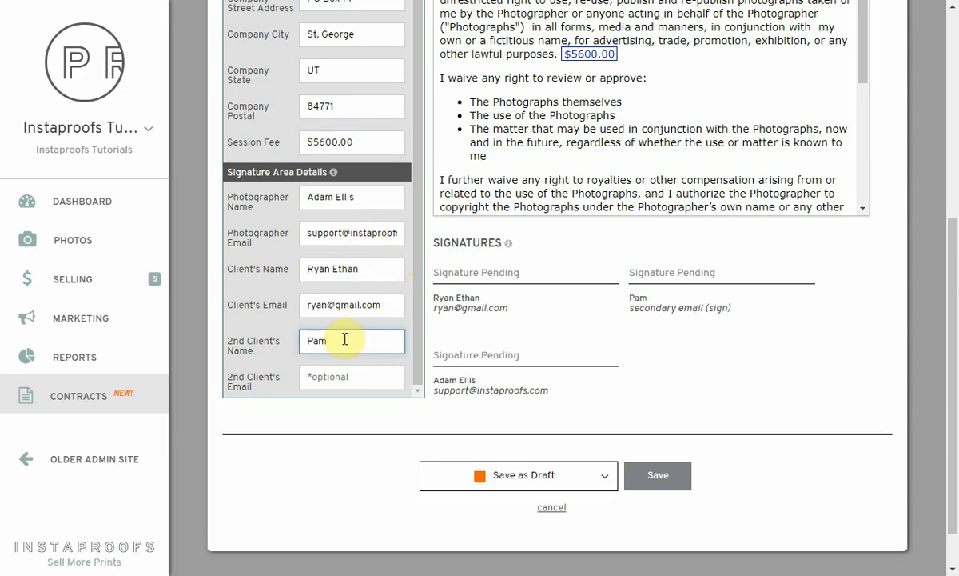
# Enter the second client's name and e-mail as an extra signer
pyautogui.press('Tab')
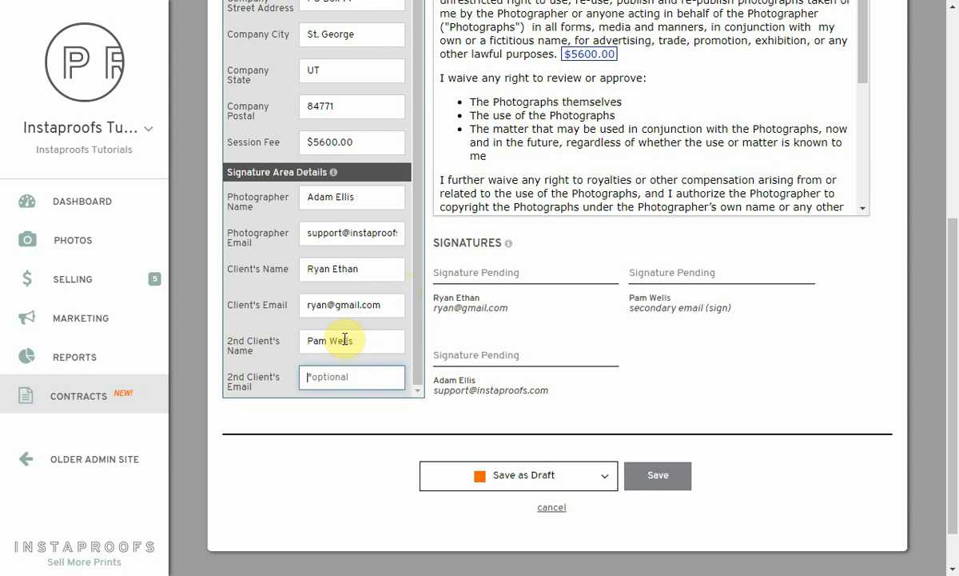
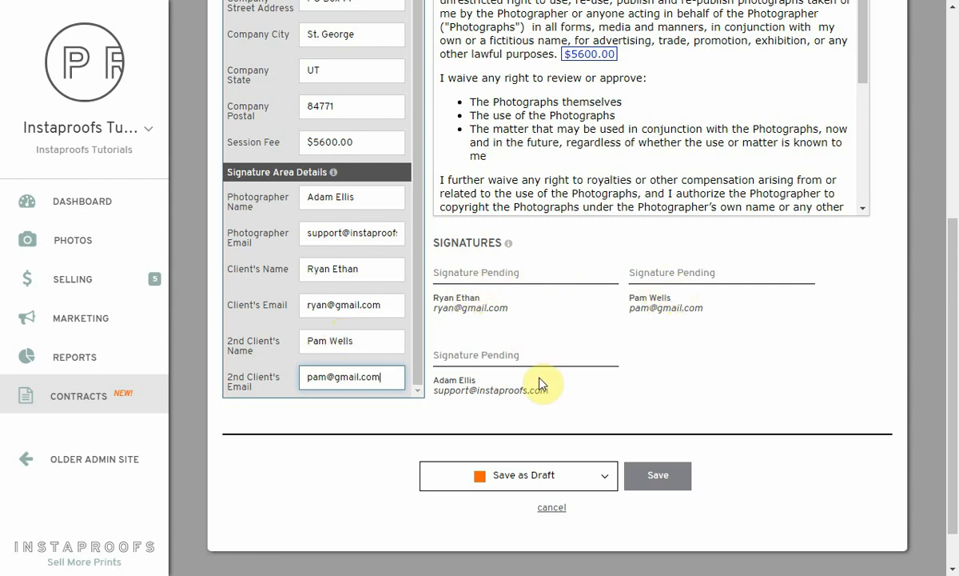
# Save the contract as a draft from the save options
pyautogui.click(522, 476)
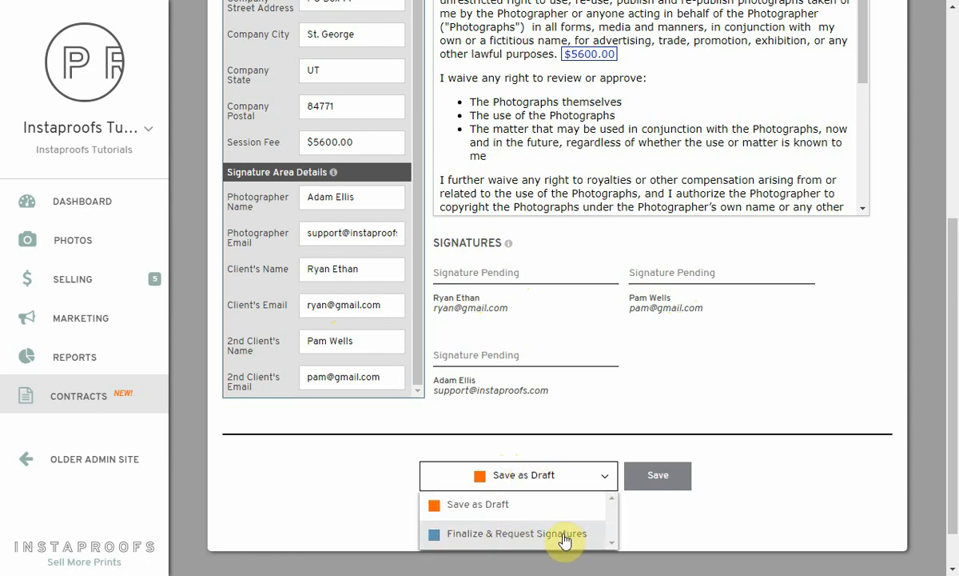
pyautogui.click(508, 509)
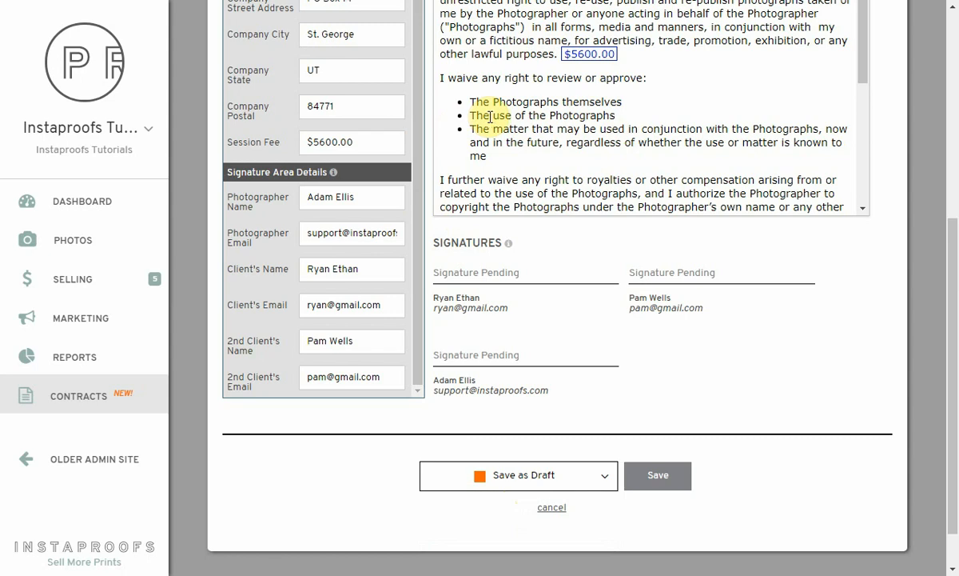
pyautogui.click(658, 480)
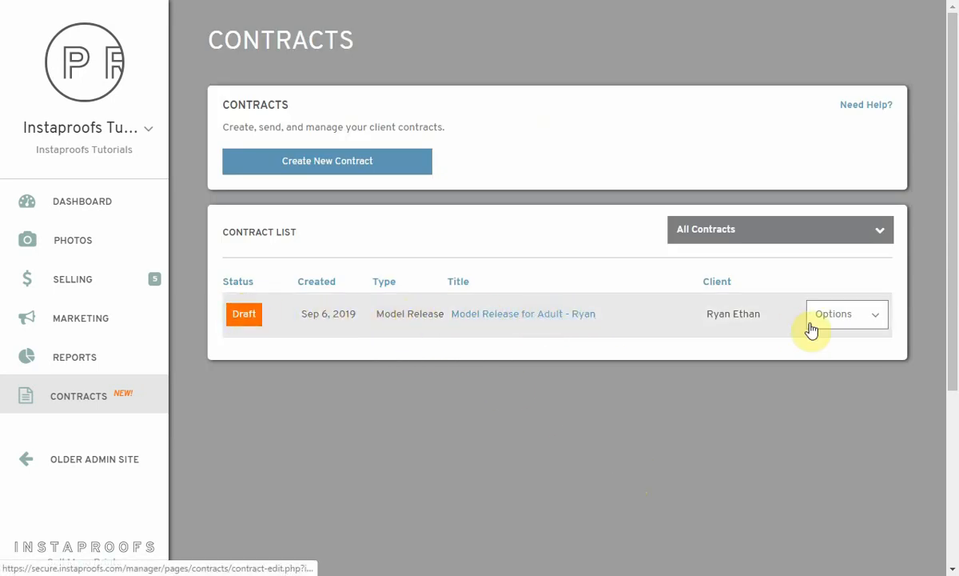
# Reopen the Model Release draft via Options > Edit the Contract and show the save-mode choices
pyautogui.click(842, 315)
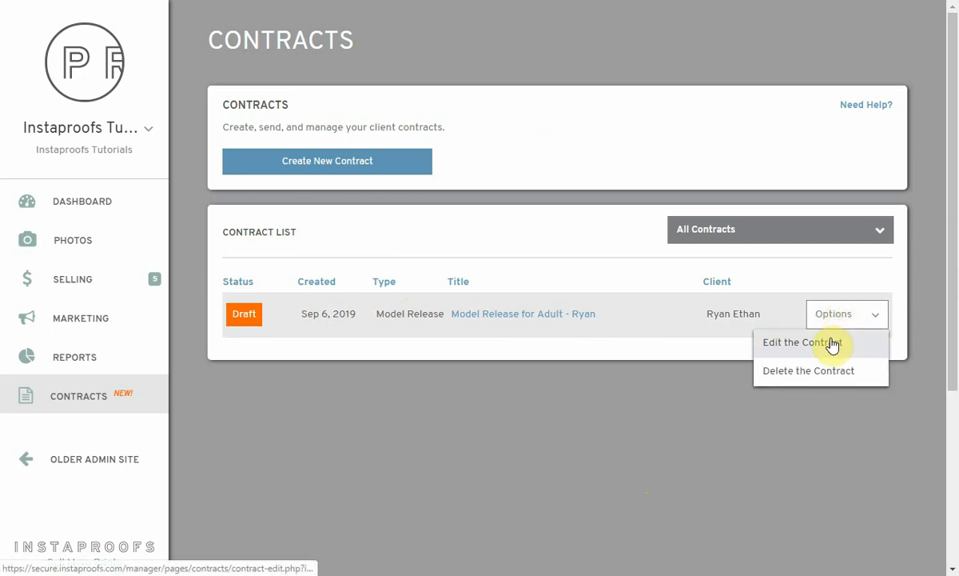
pyautogui.click(820, 343)
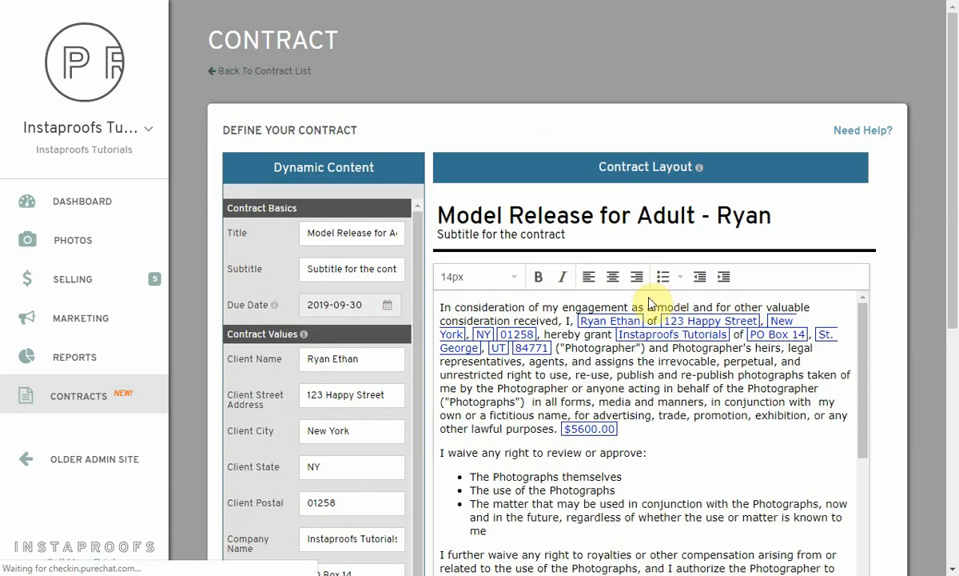
pyautogui.scroll(-3, 565, 228)
pyautogui.scroll(-4, 469, 255)
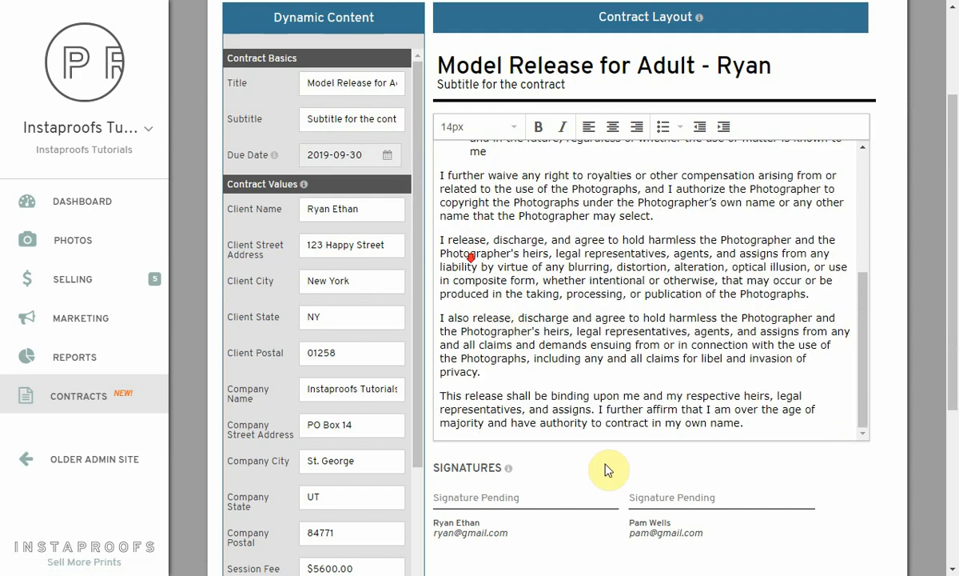
pyautogui.scroll(-1, 611, 465)
pyautogui.scroll(-2, 612, 465)
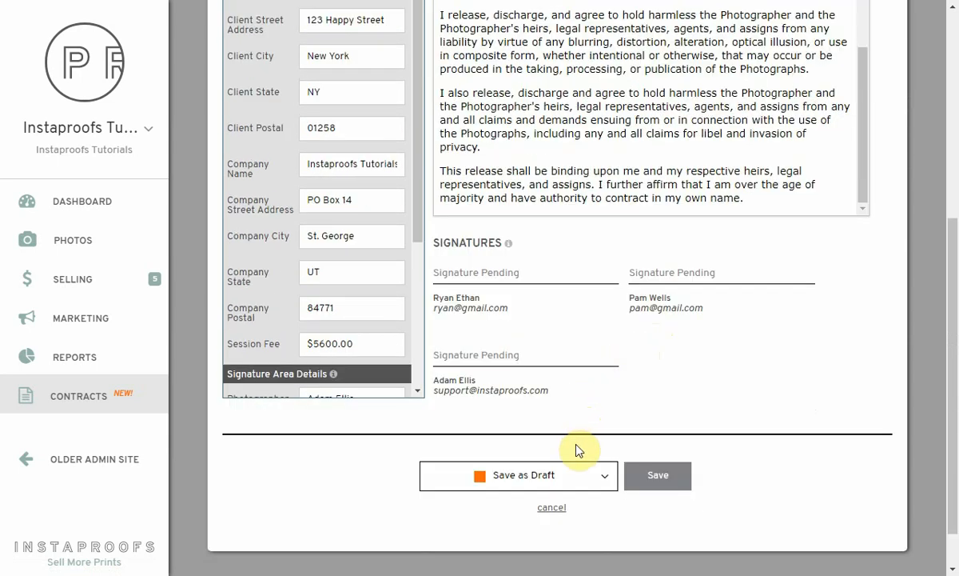
pyautogui.click(582, 475)
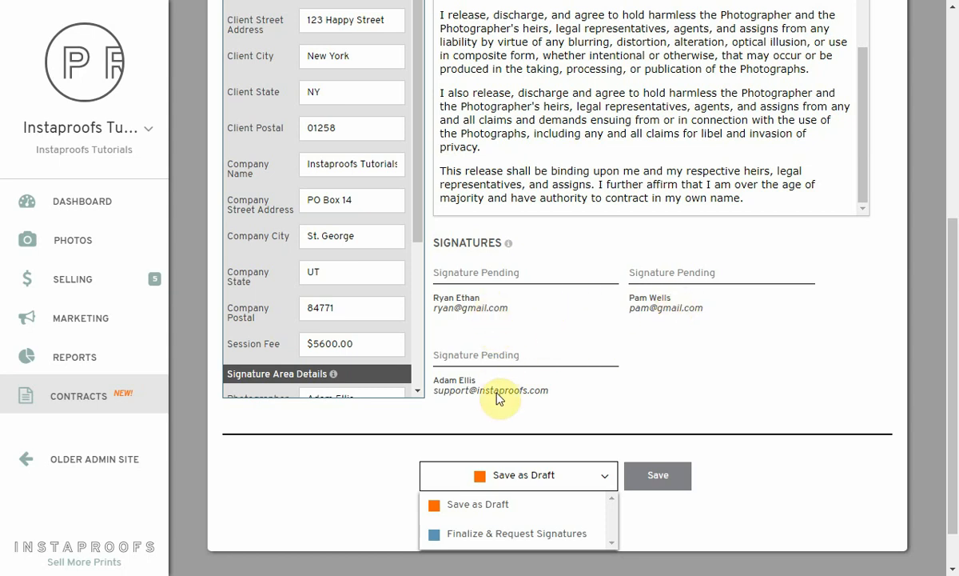
# Save the contract with Finalize & Request Signatures and confirm with YES
pyautogui.click(555, 532)
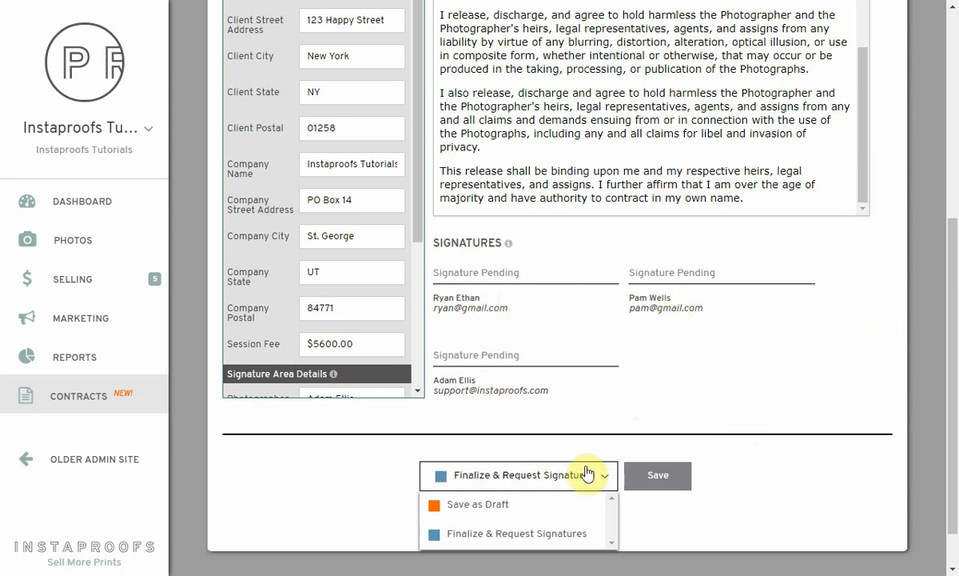
pyautogui.click(541, 534)
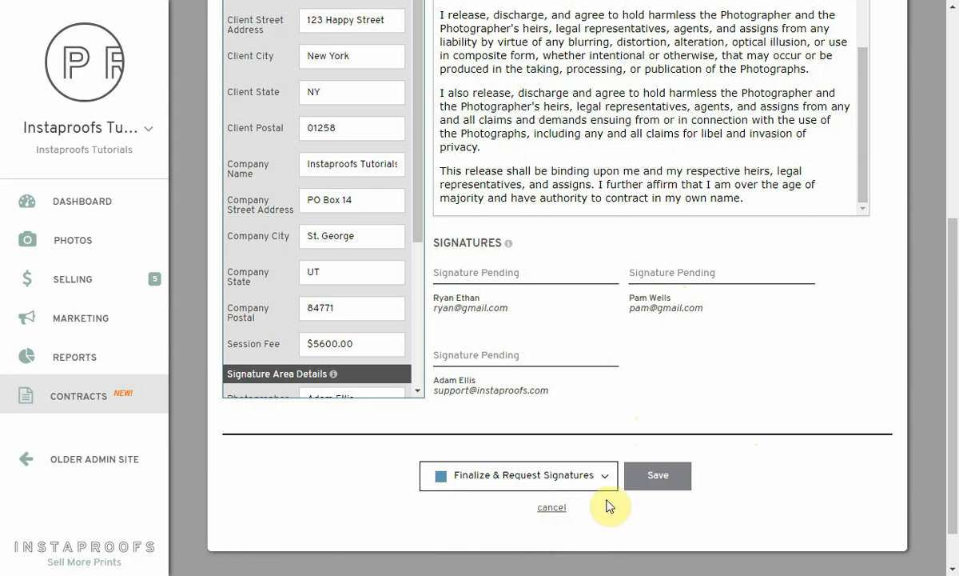
pyautogui.click(654, 478)
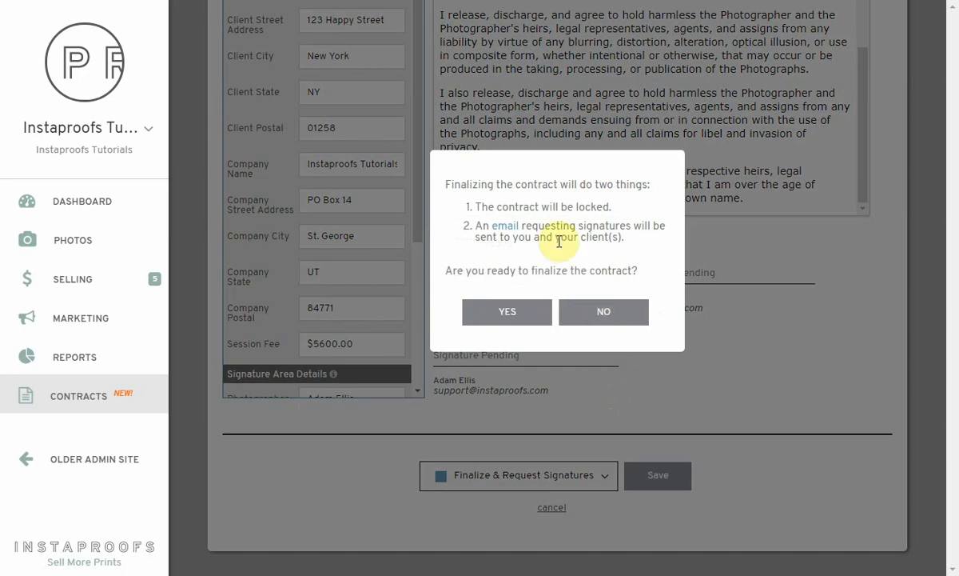
pyautogui.click(506, 315)
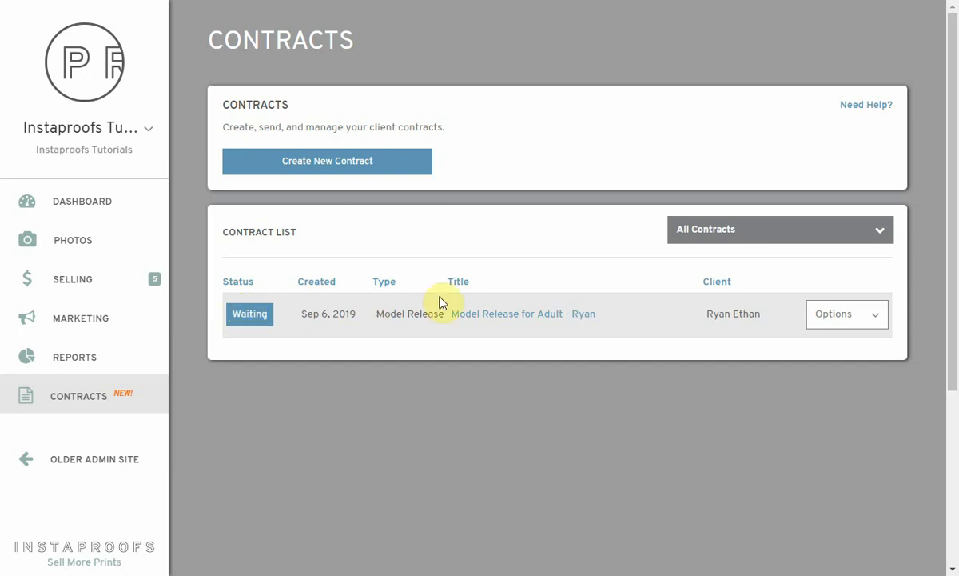
# Open the waiting Model Release contract via View/Sign and scroll to its pending Signatures section
pyautogui.click(834, 318)
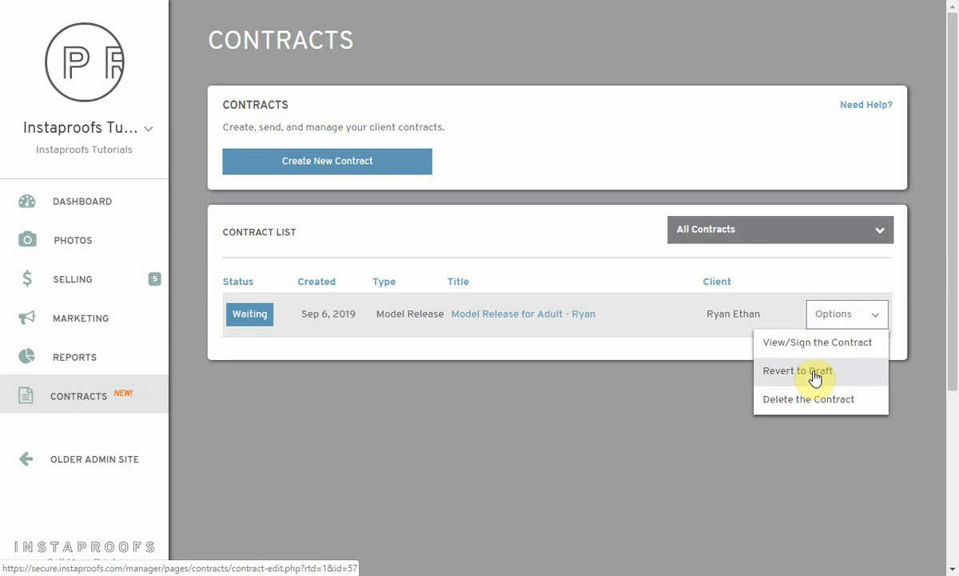
pyautogui.click(823, 344)
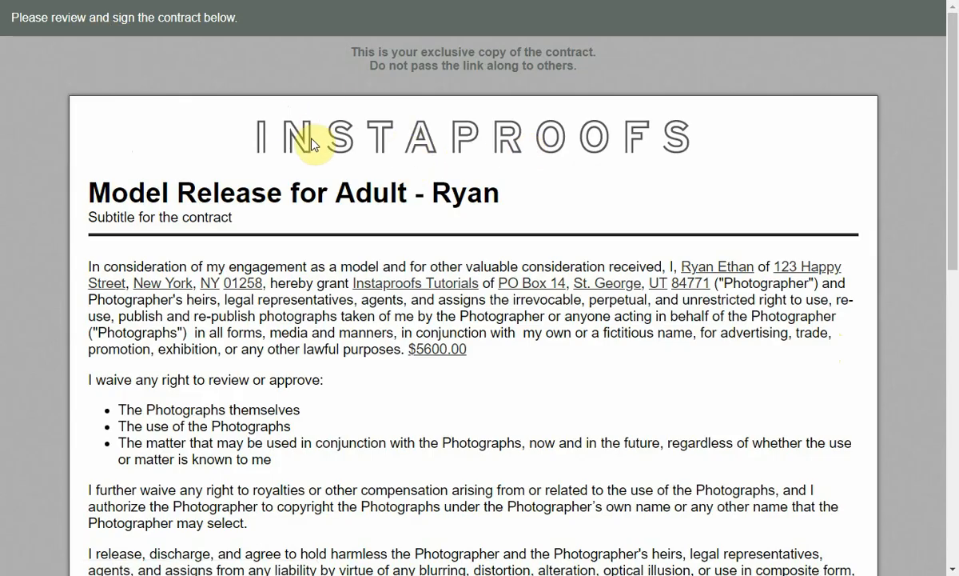
pyautogui.scroll(-1, 312, 144)
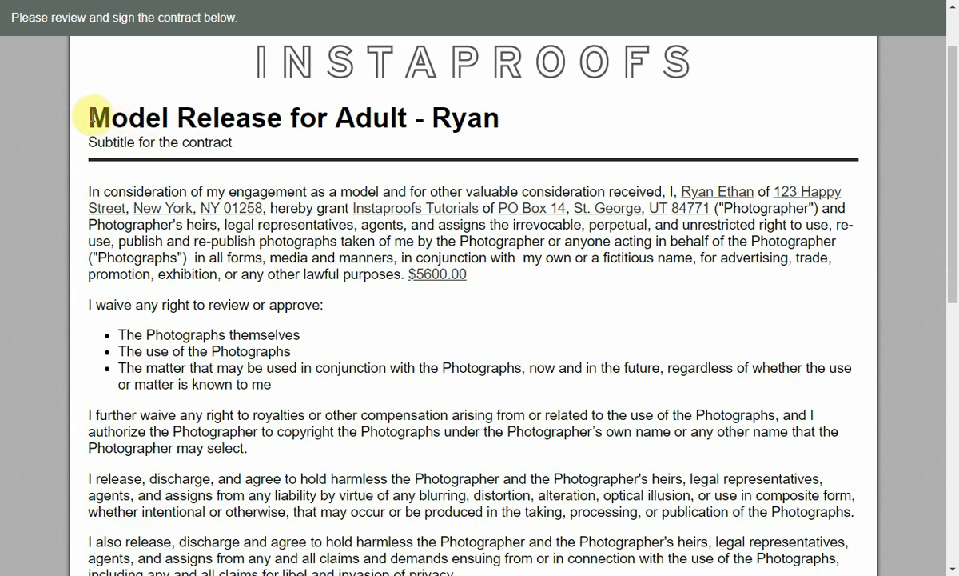
pyautogui.scroll(-1, 214, 132)
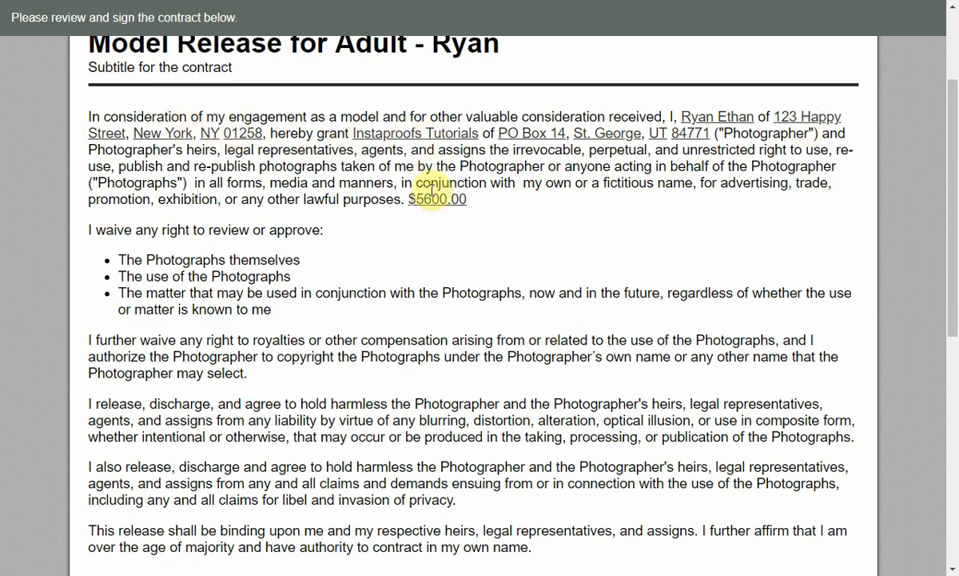
pyautogui.scroll(-7, 384, 186)
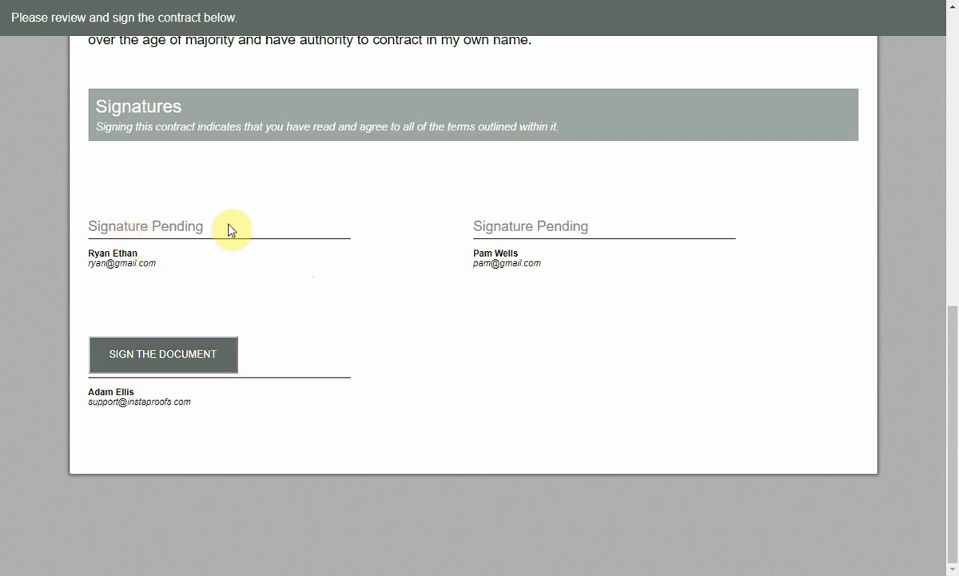
# Draw and apply the photographer's freehand signature on the release, then Save & Submit it
pyautogui.click(190, 357)
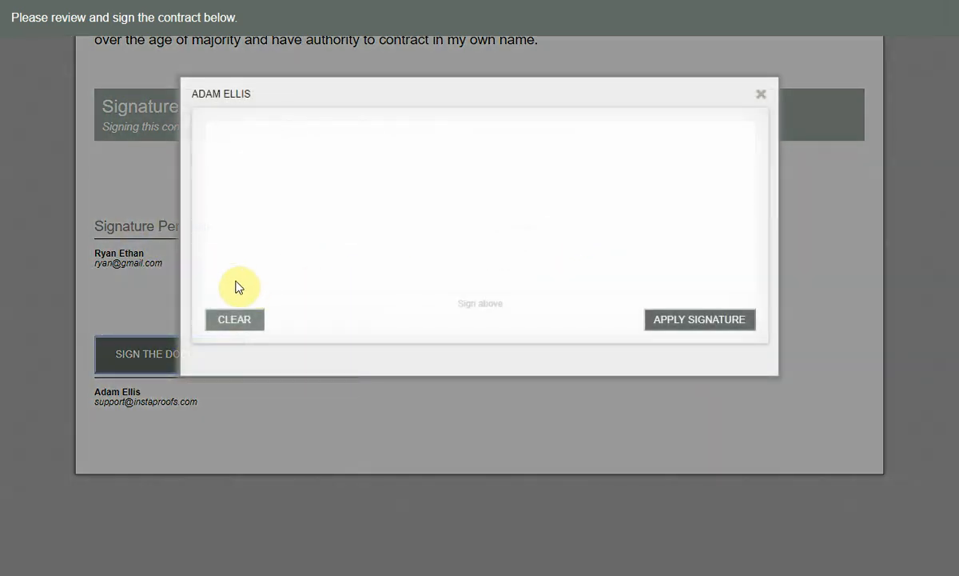
pyautogui.moveTo(231, 278)
pyautogui.mouseDown()
pyautogui.moveTo(366, 156)
pyautogui.moveTo(409, 214)
pyautogui.moveTo(444, 171)
pyautogui.moveTo(734, 214)
pyautogui.mouseUp()
pyautogui.click(697, 321)
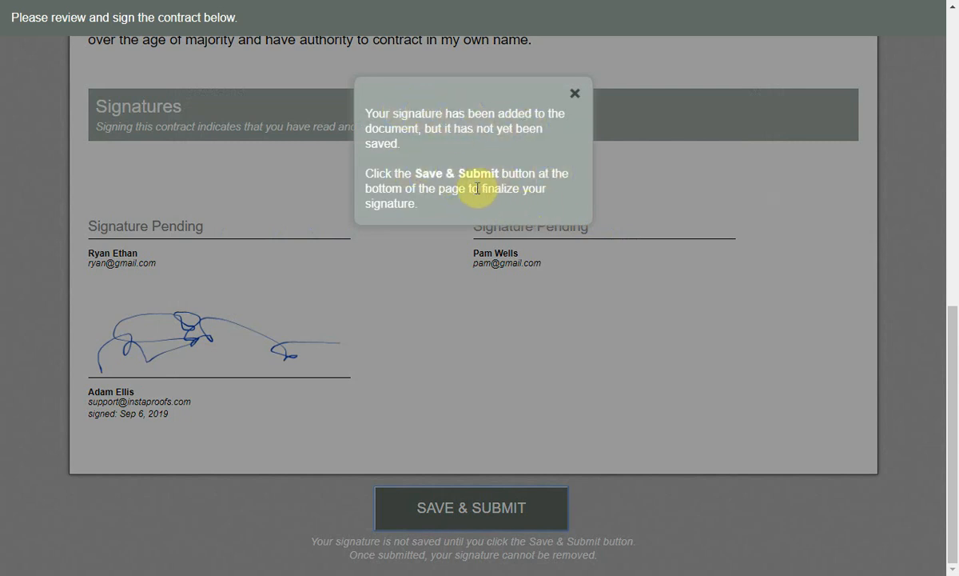
pyautogui.click(575, 94)
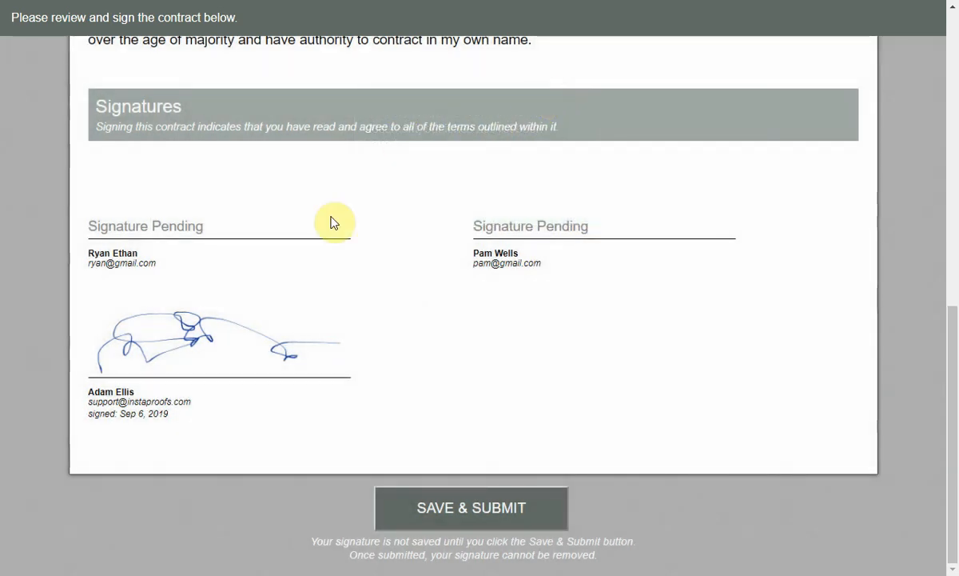
pyautogui.click(478, 516)
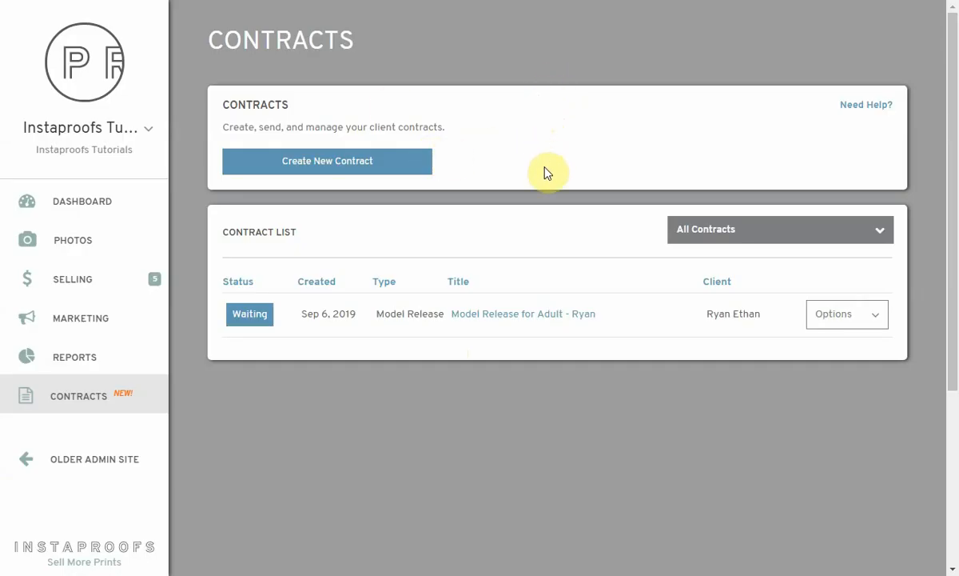
pyautogui.click(562, 316)
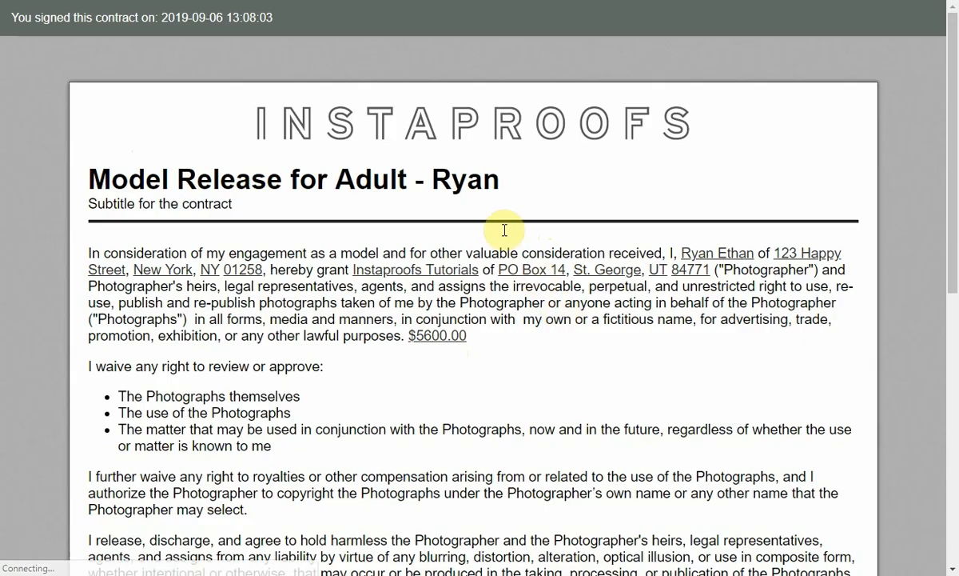
pyautogui.scroll(-5, 480, 232)
pyautogui.scroll(-3, 510, 158)
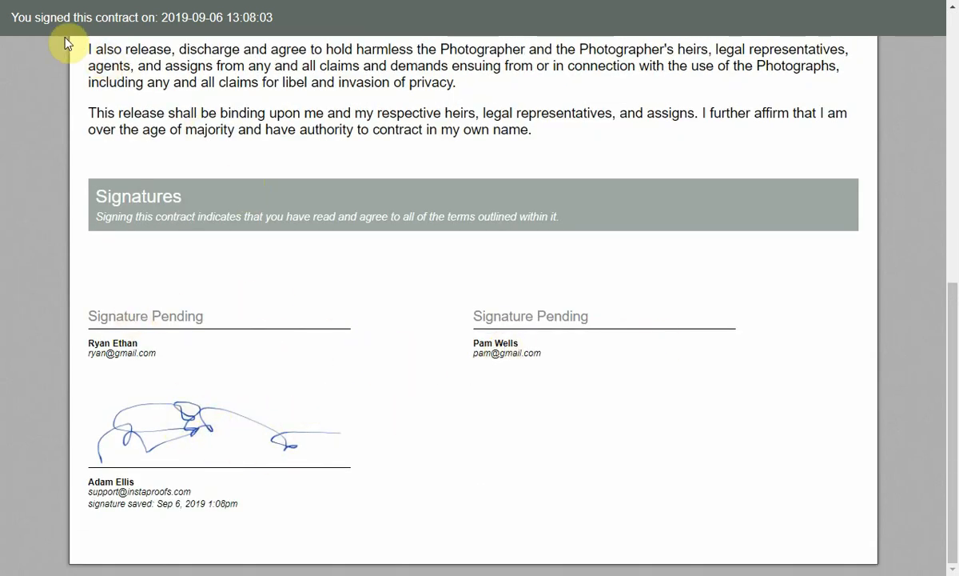
pyautogui.scroll(10, 306, 203)
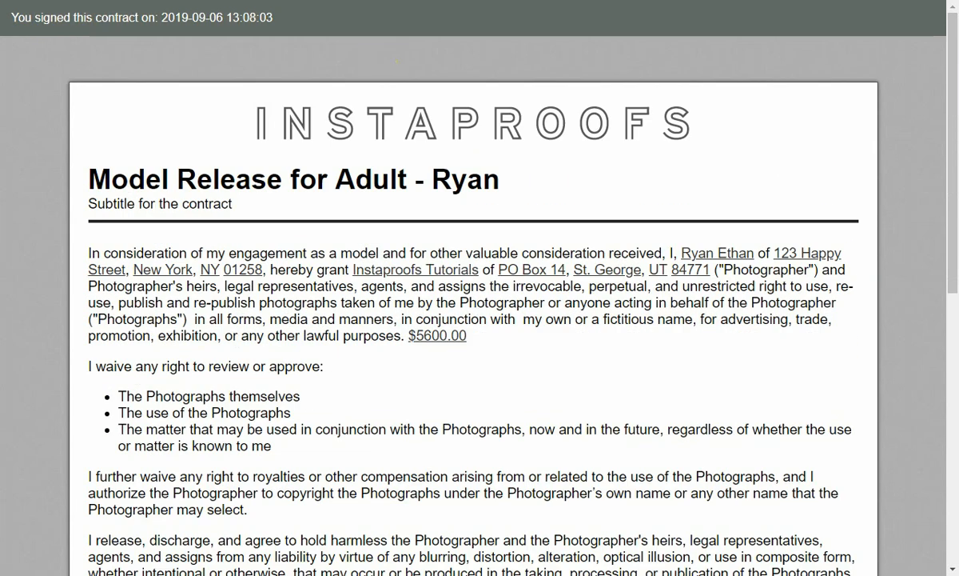
pyautogui.click(352, 1)
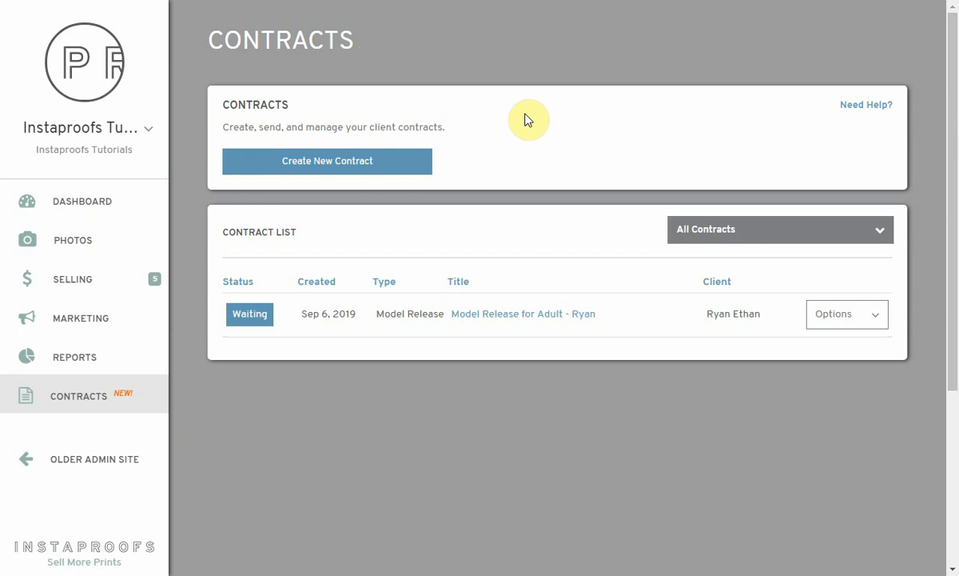